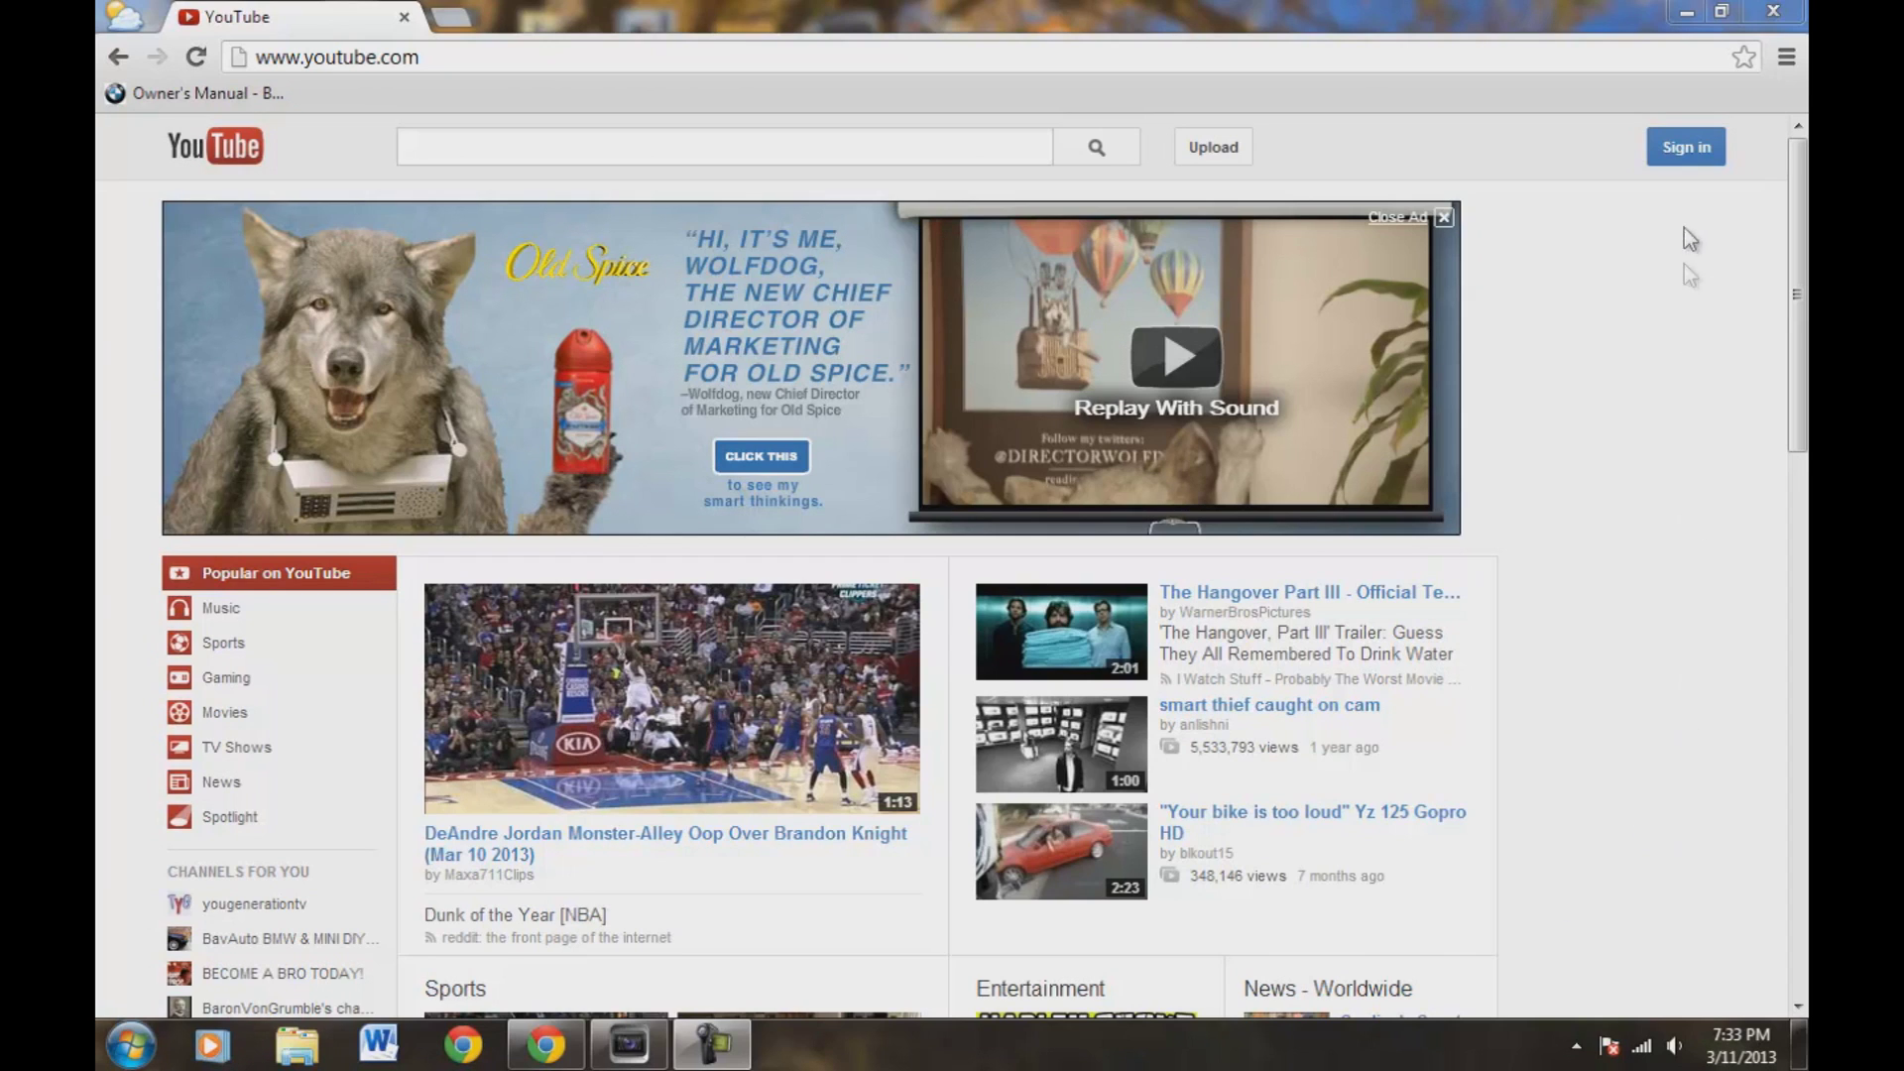
Step: Sign in to YouTube with the channel's Google account email and password
left_click(1687, 148)
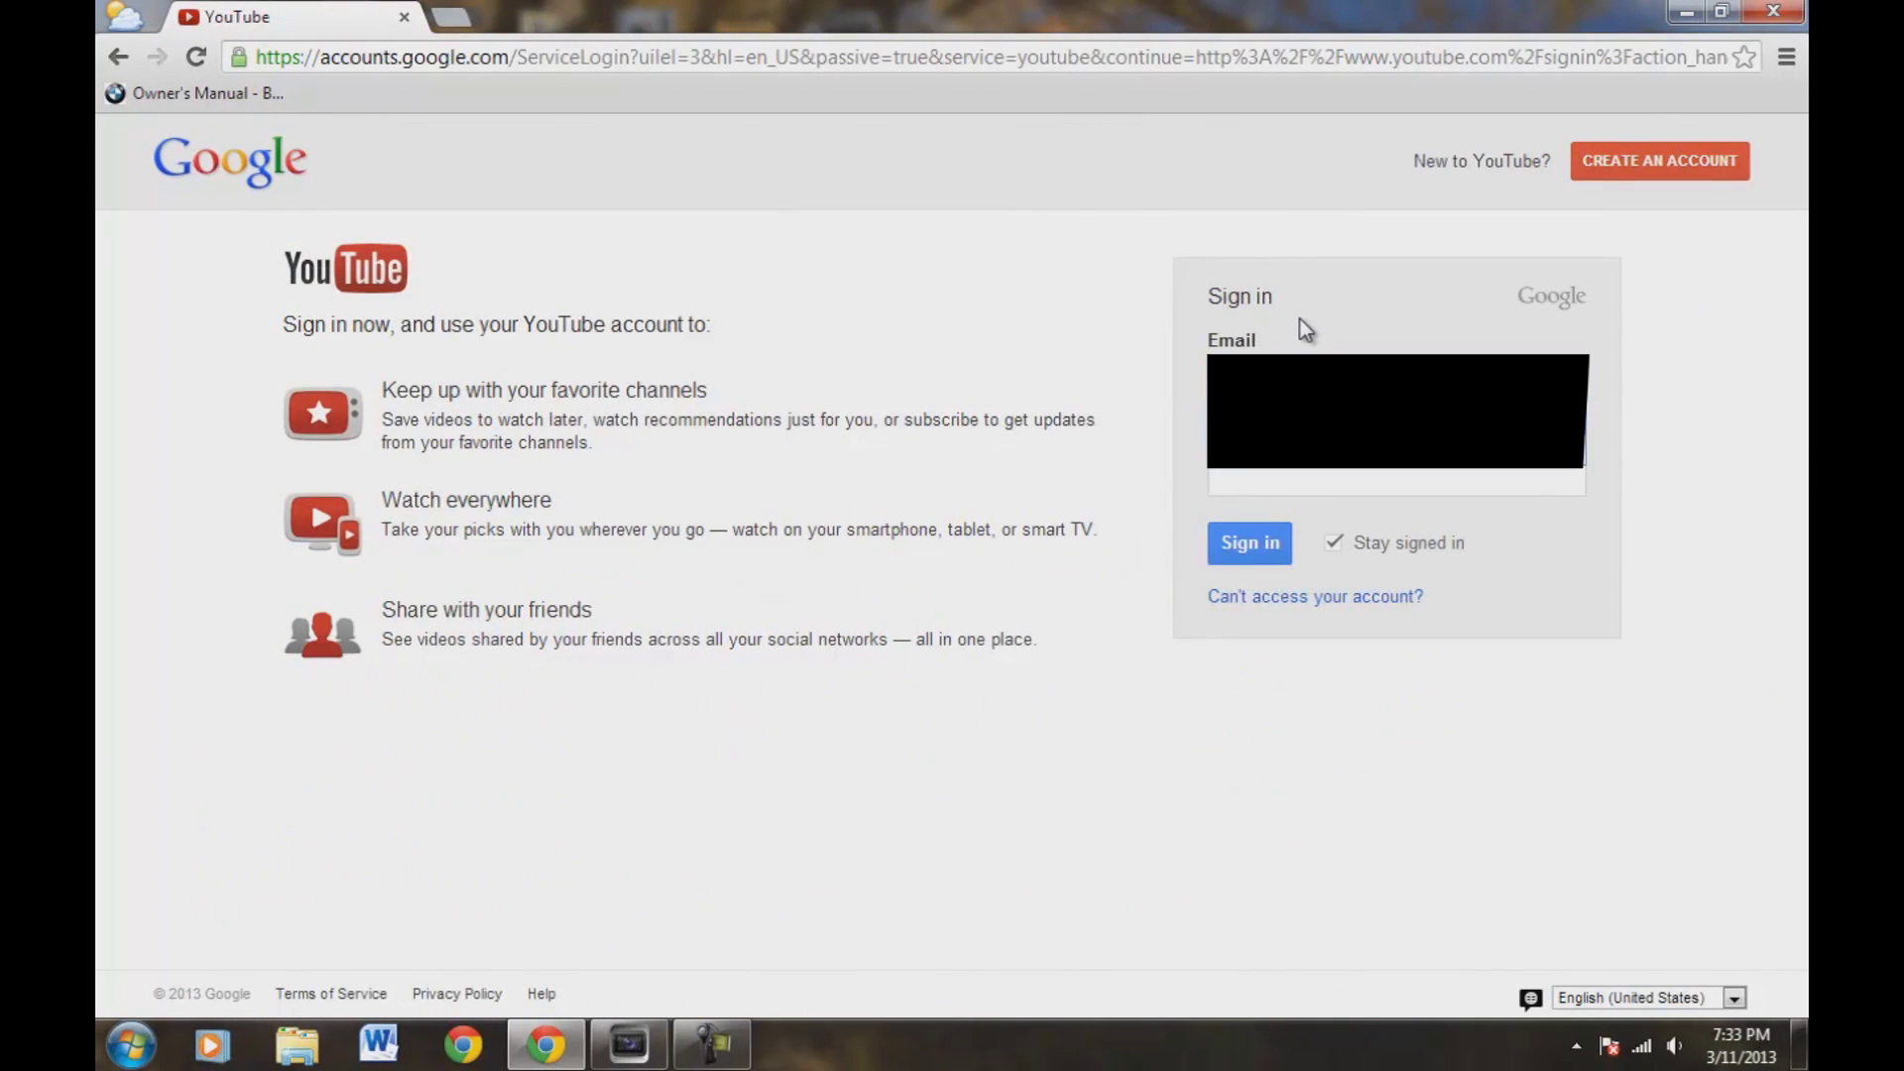
key("Tab")
type("••••••••")
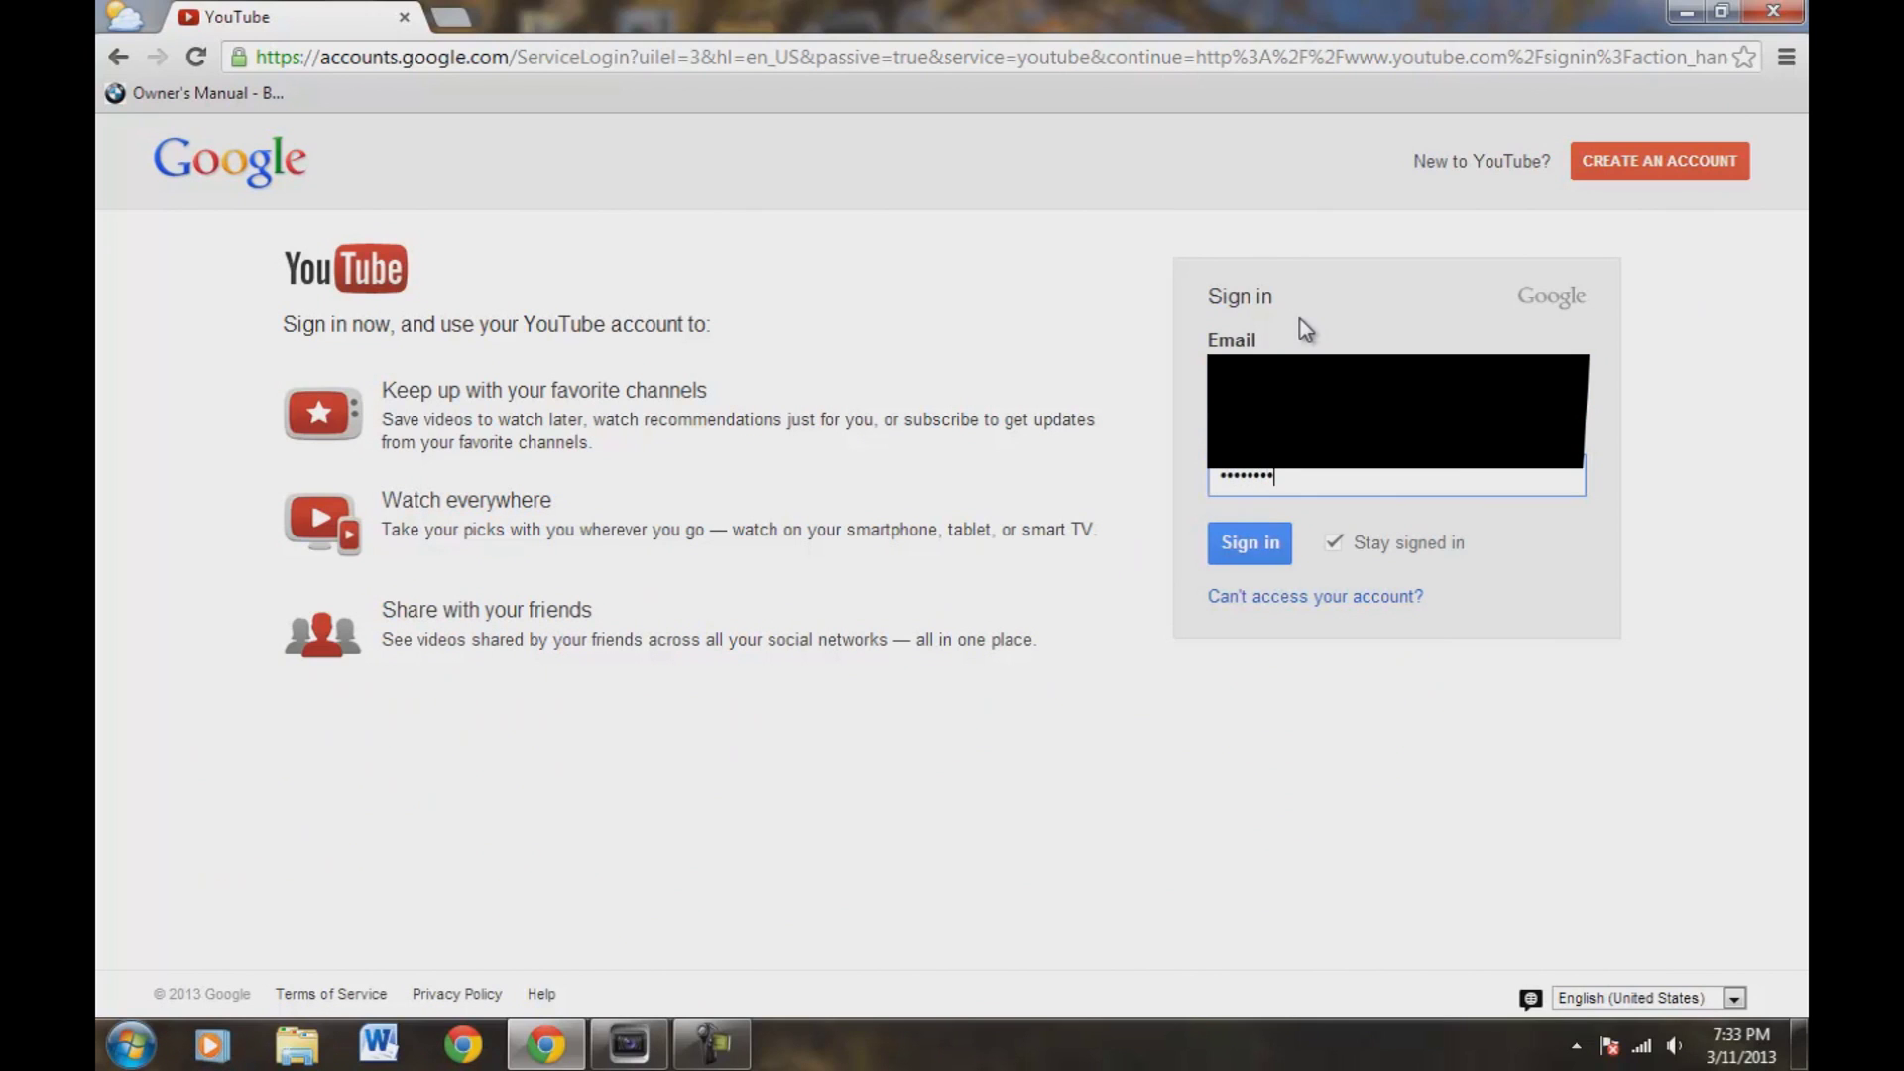
type("••••••")
key("Return")
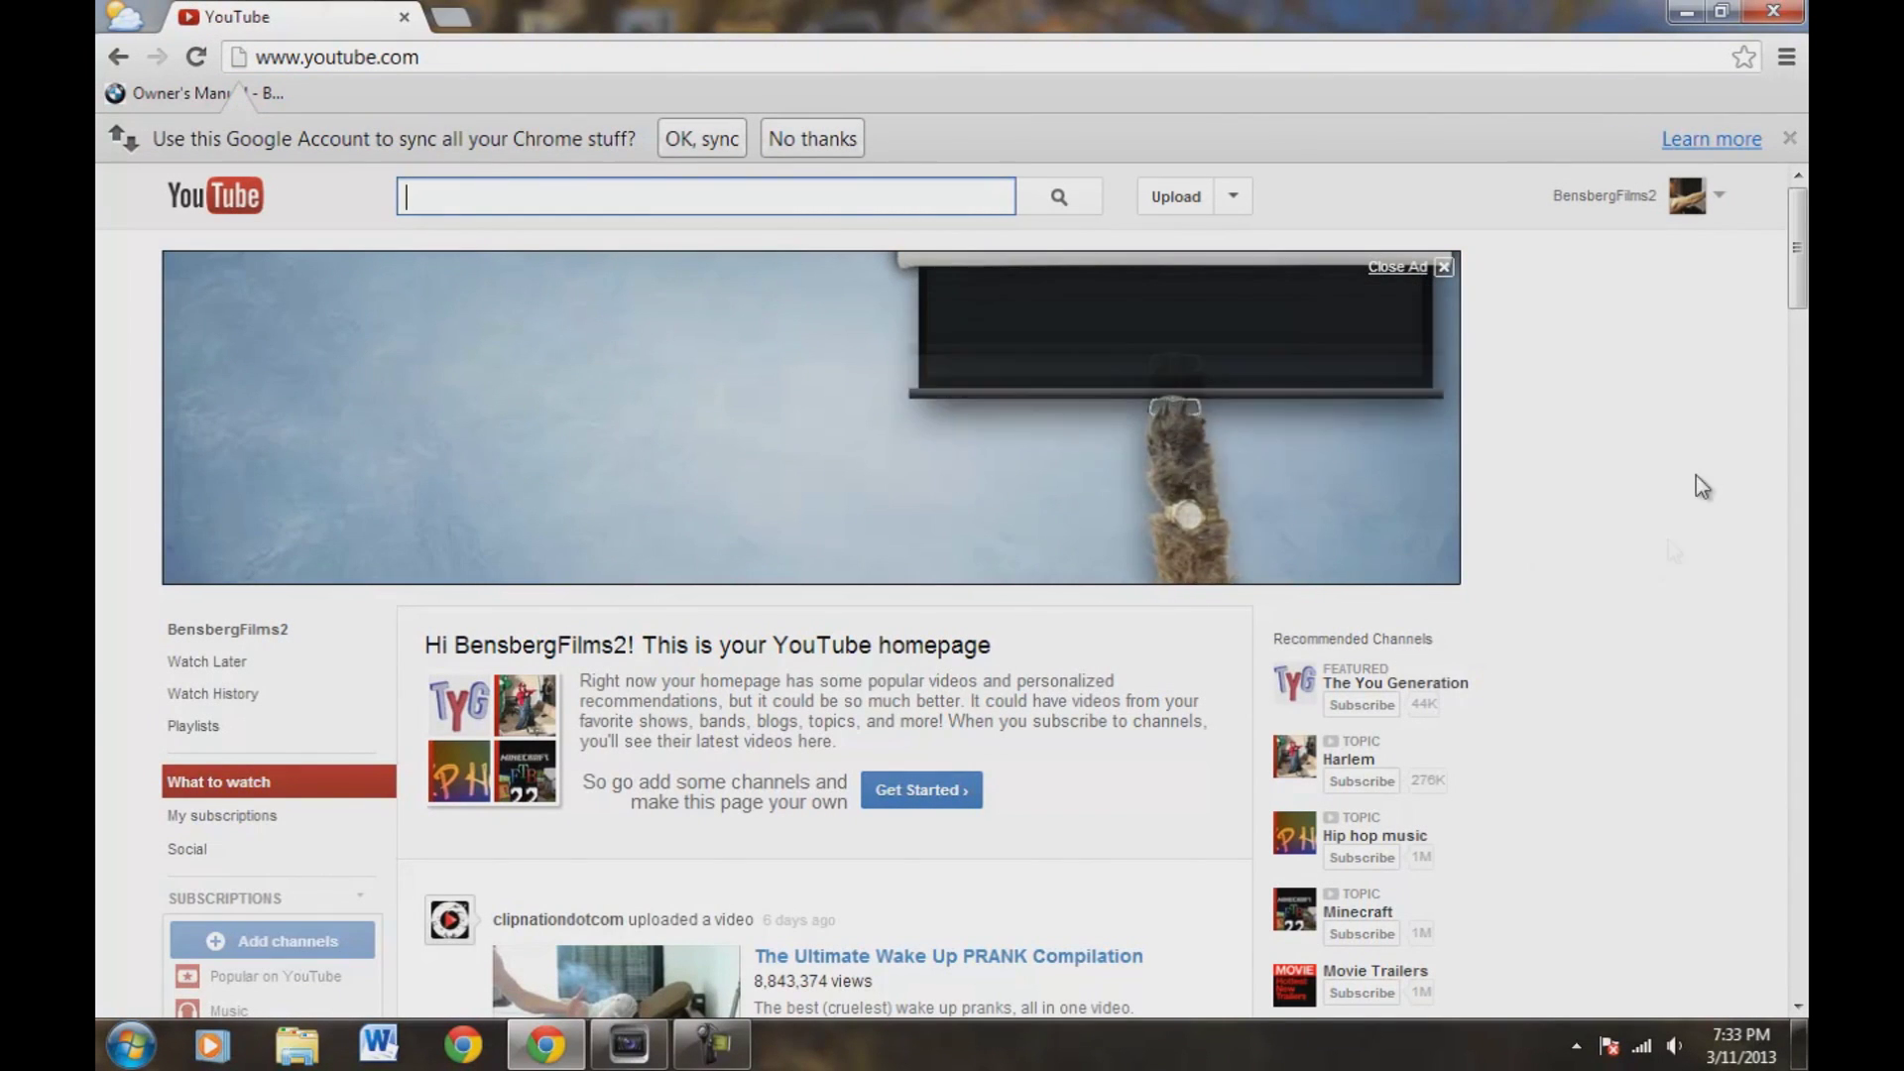
Step: Go from the channel page through Video Manager to the channel's Features settings
left_click(1714, 203)
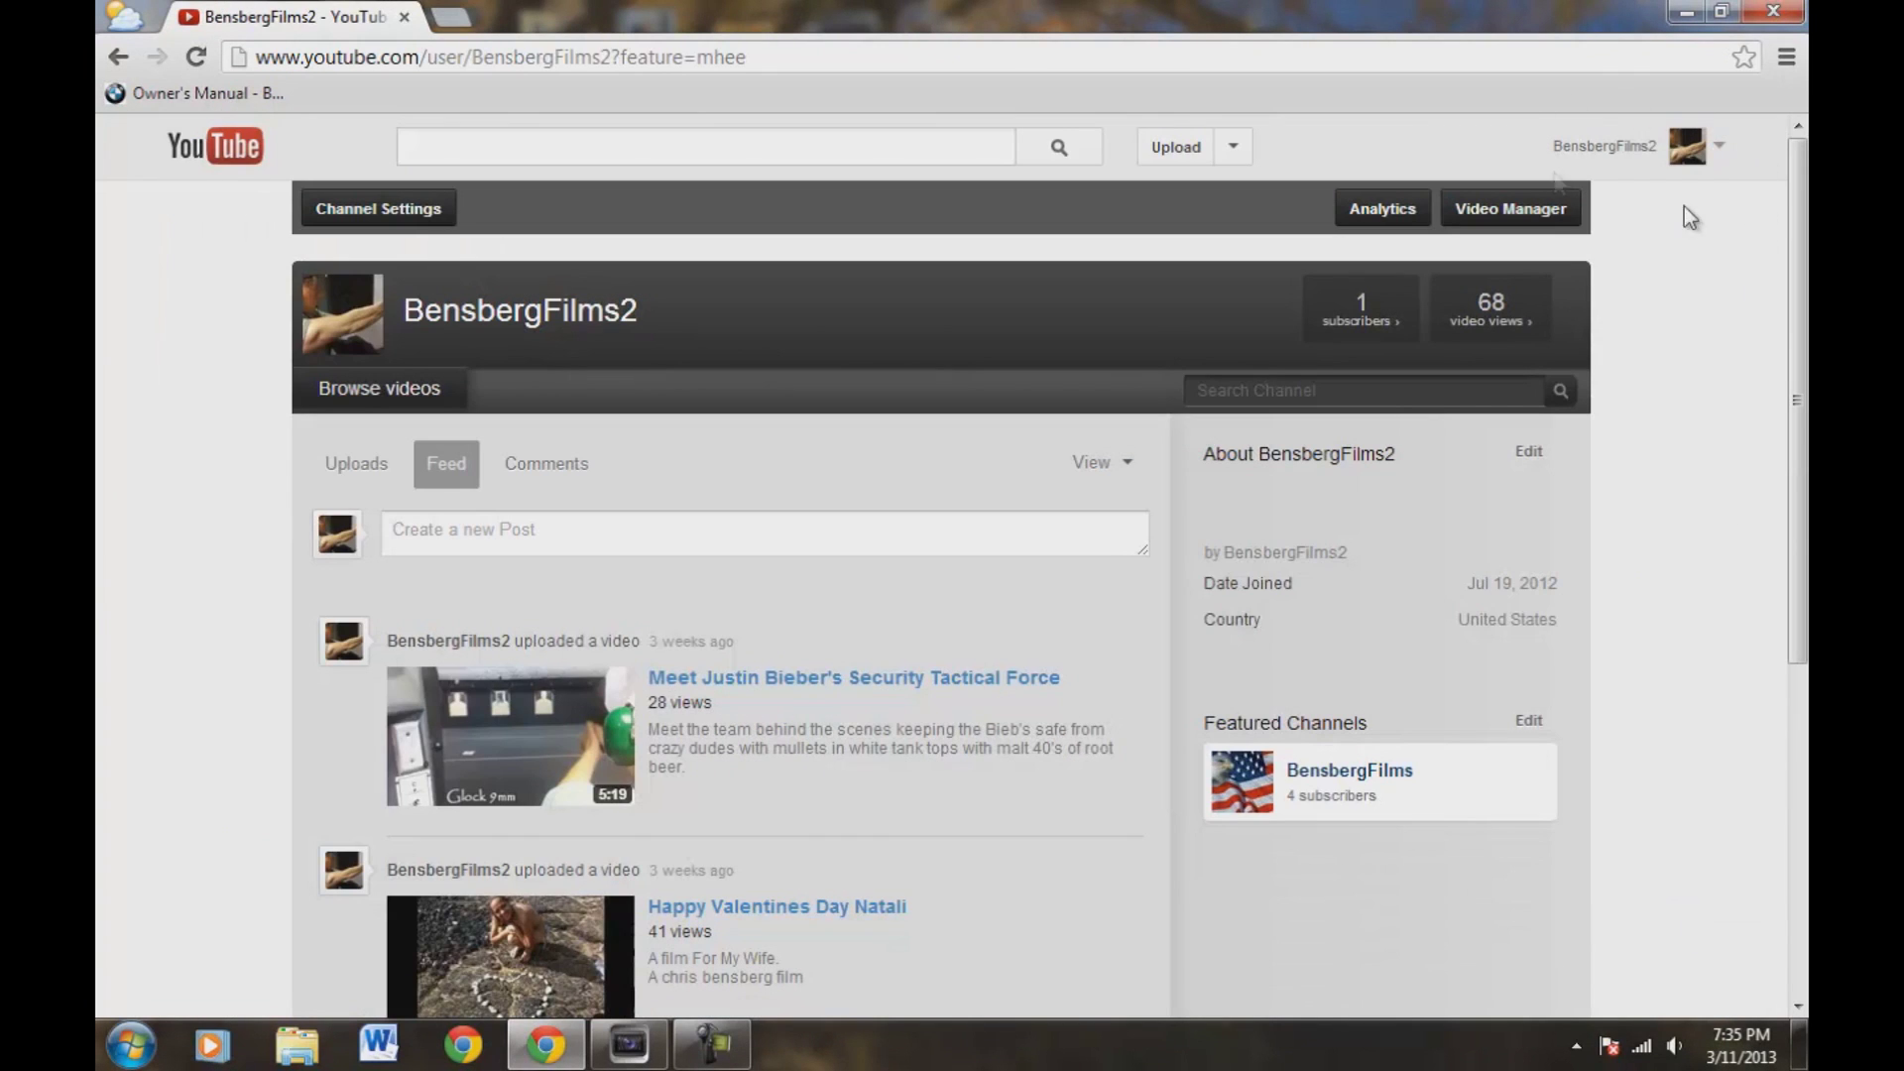
left_click(1720, 151)
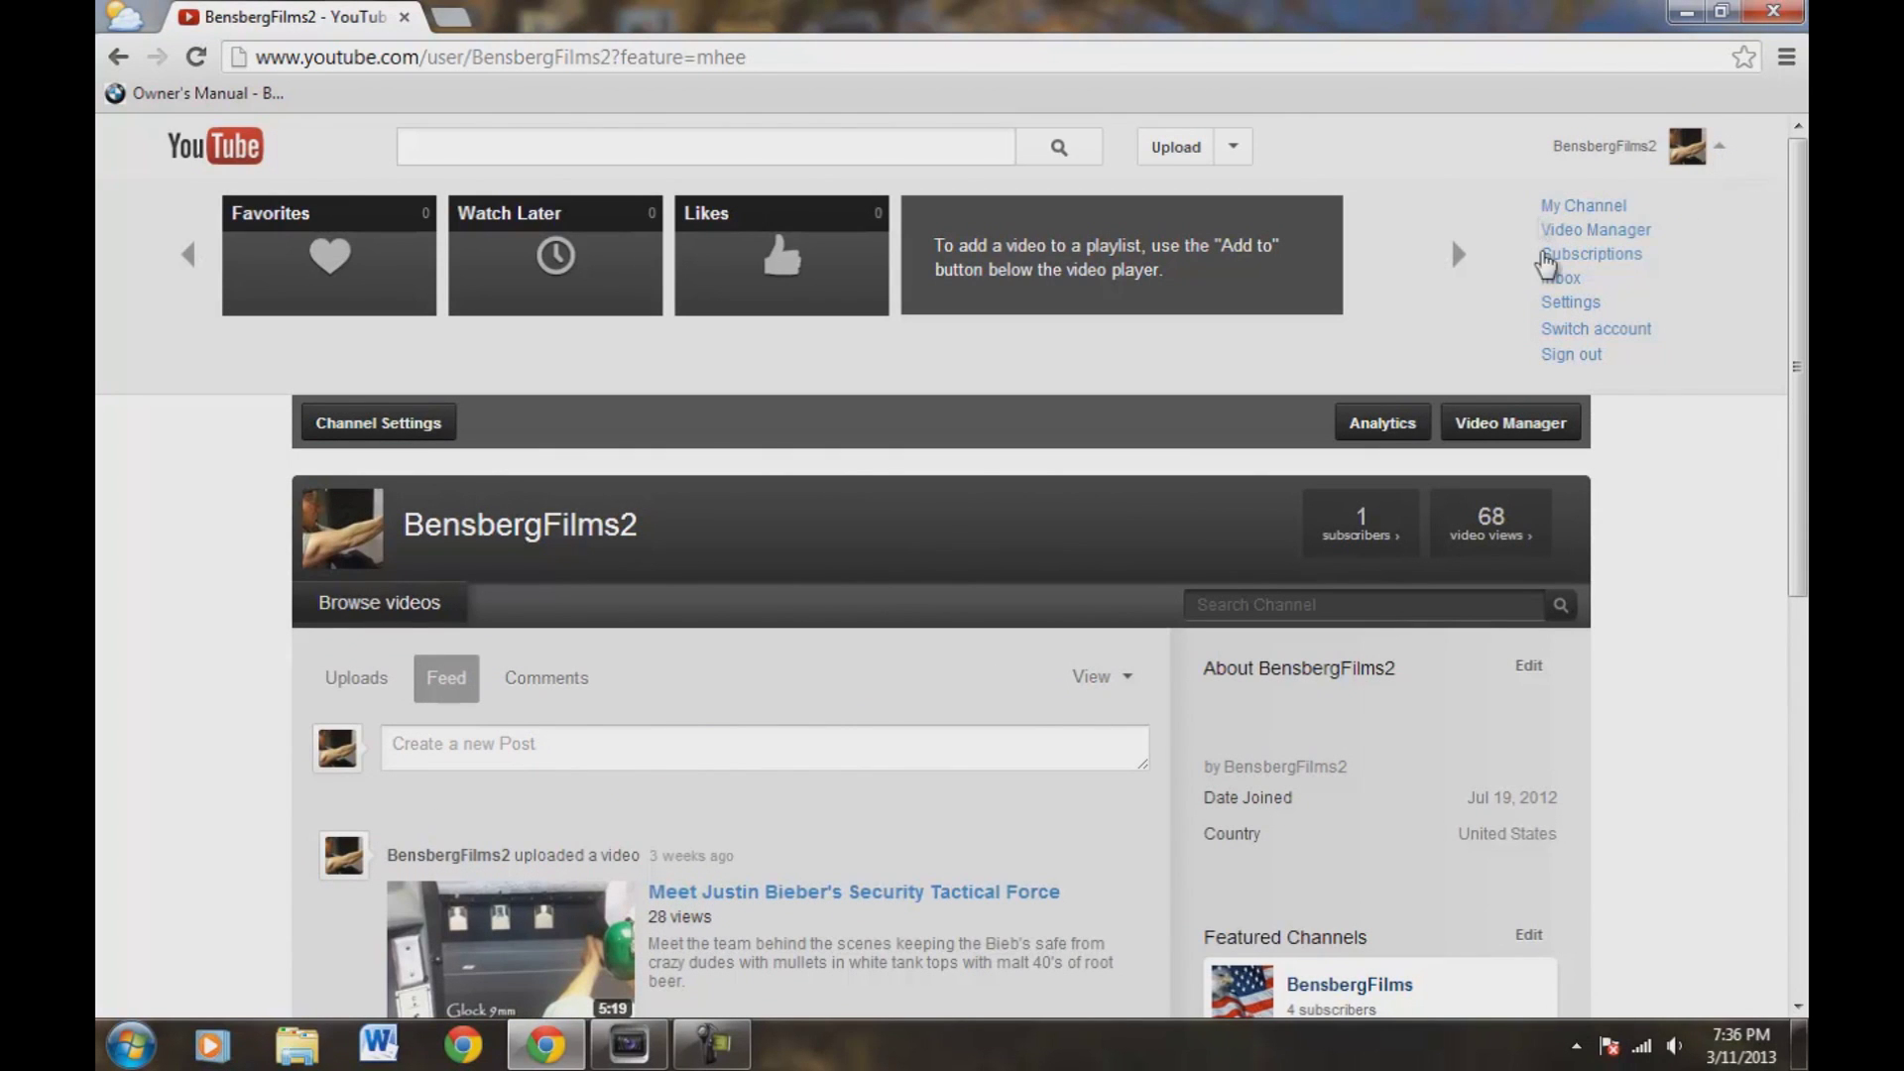
left_click(1600, 235)
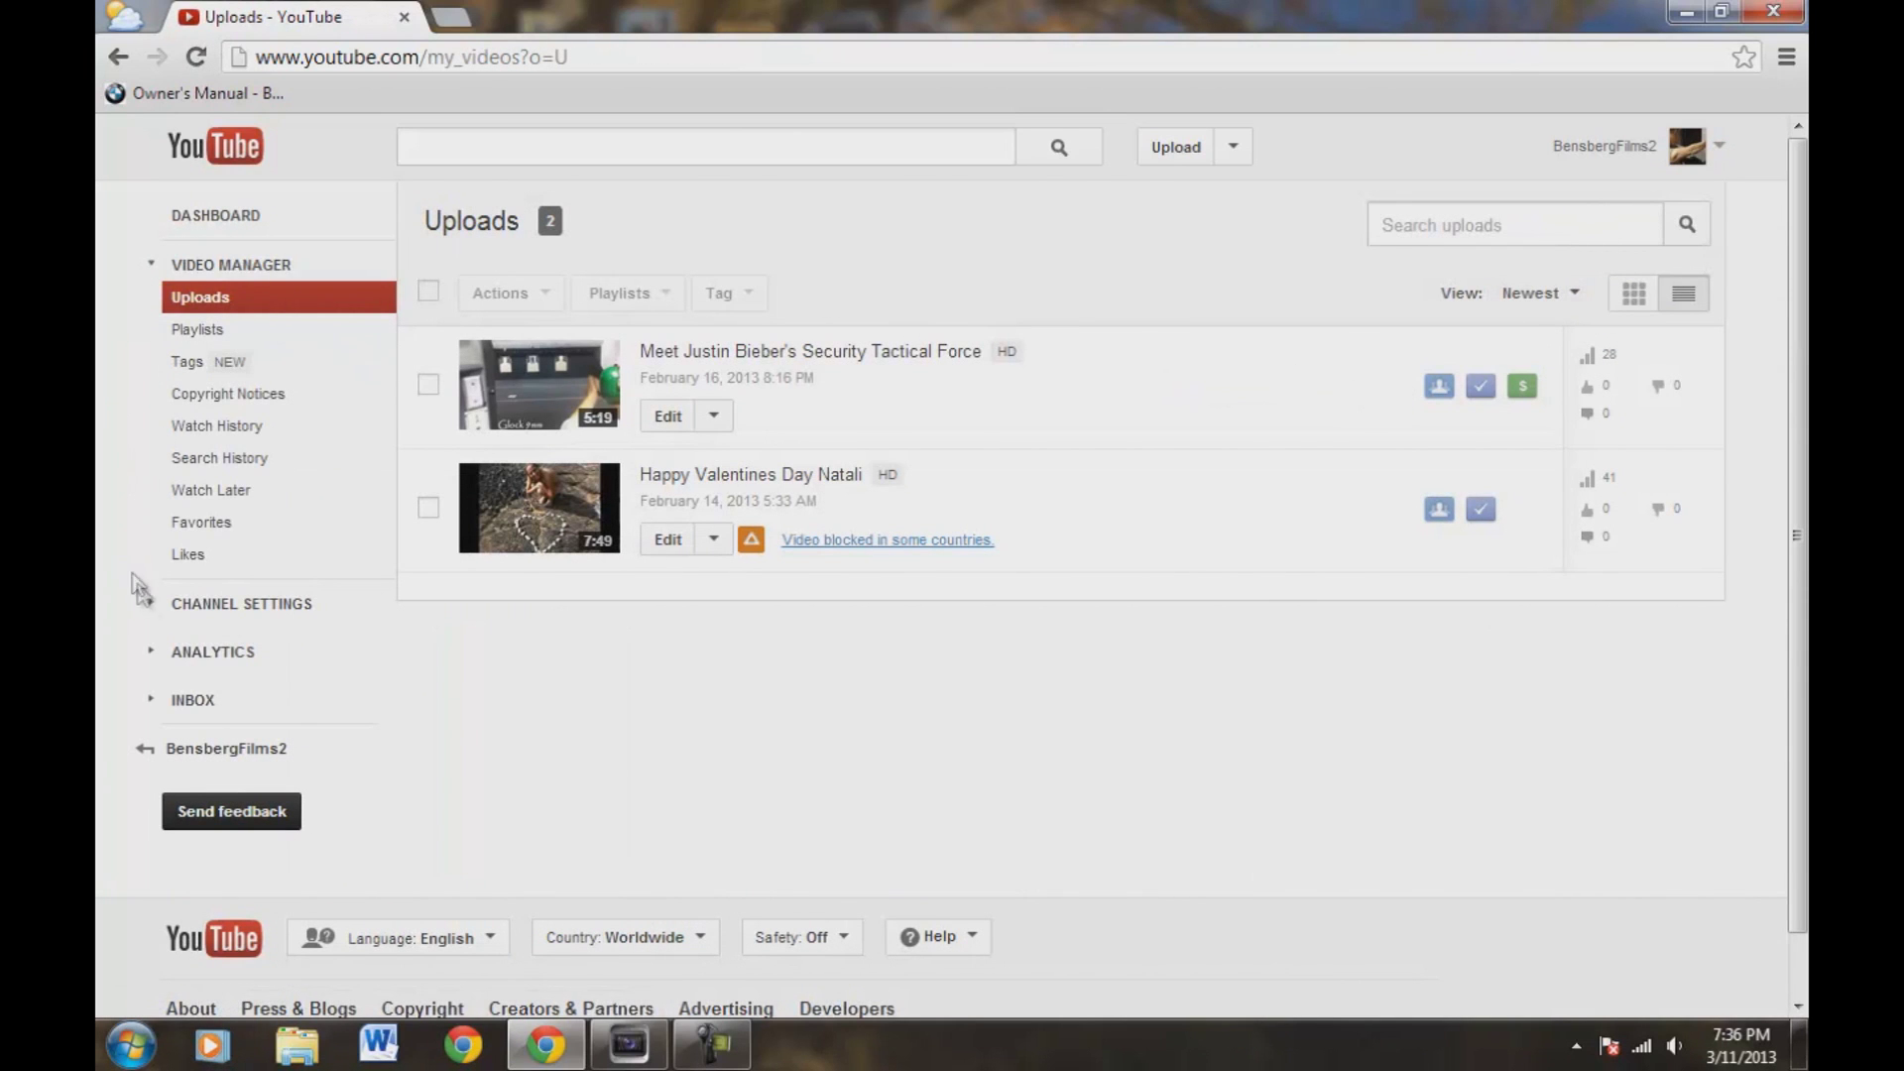
left_click(219, 611)
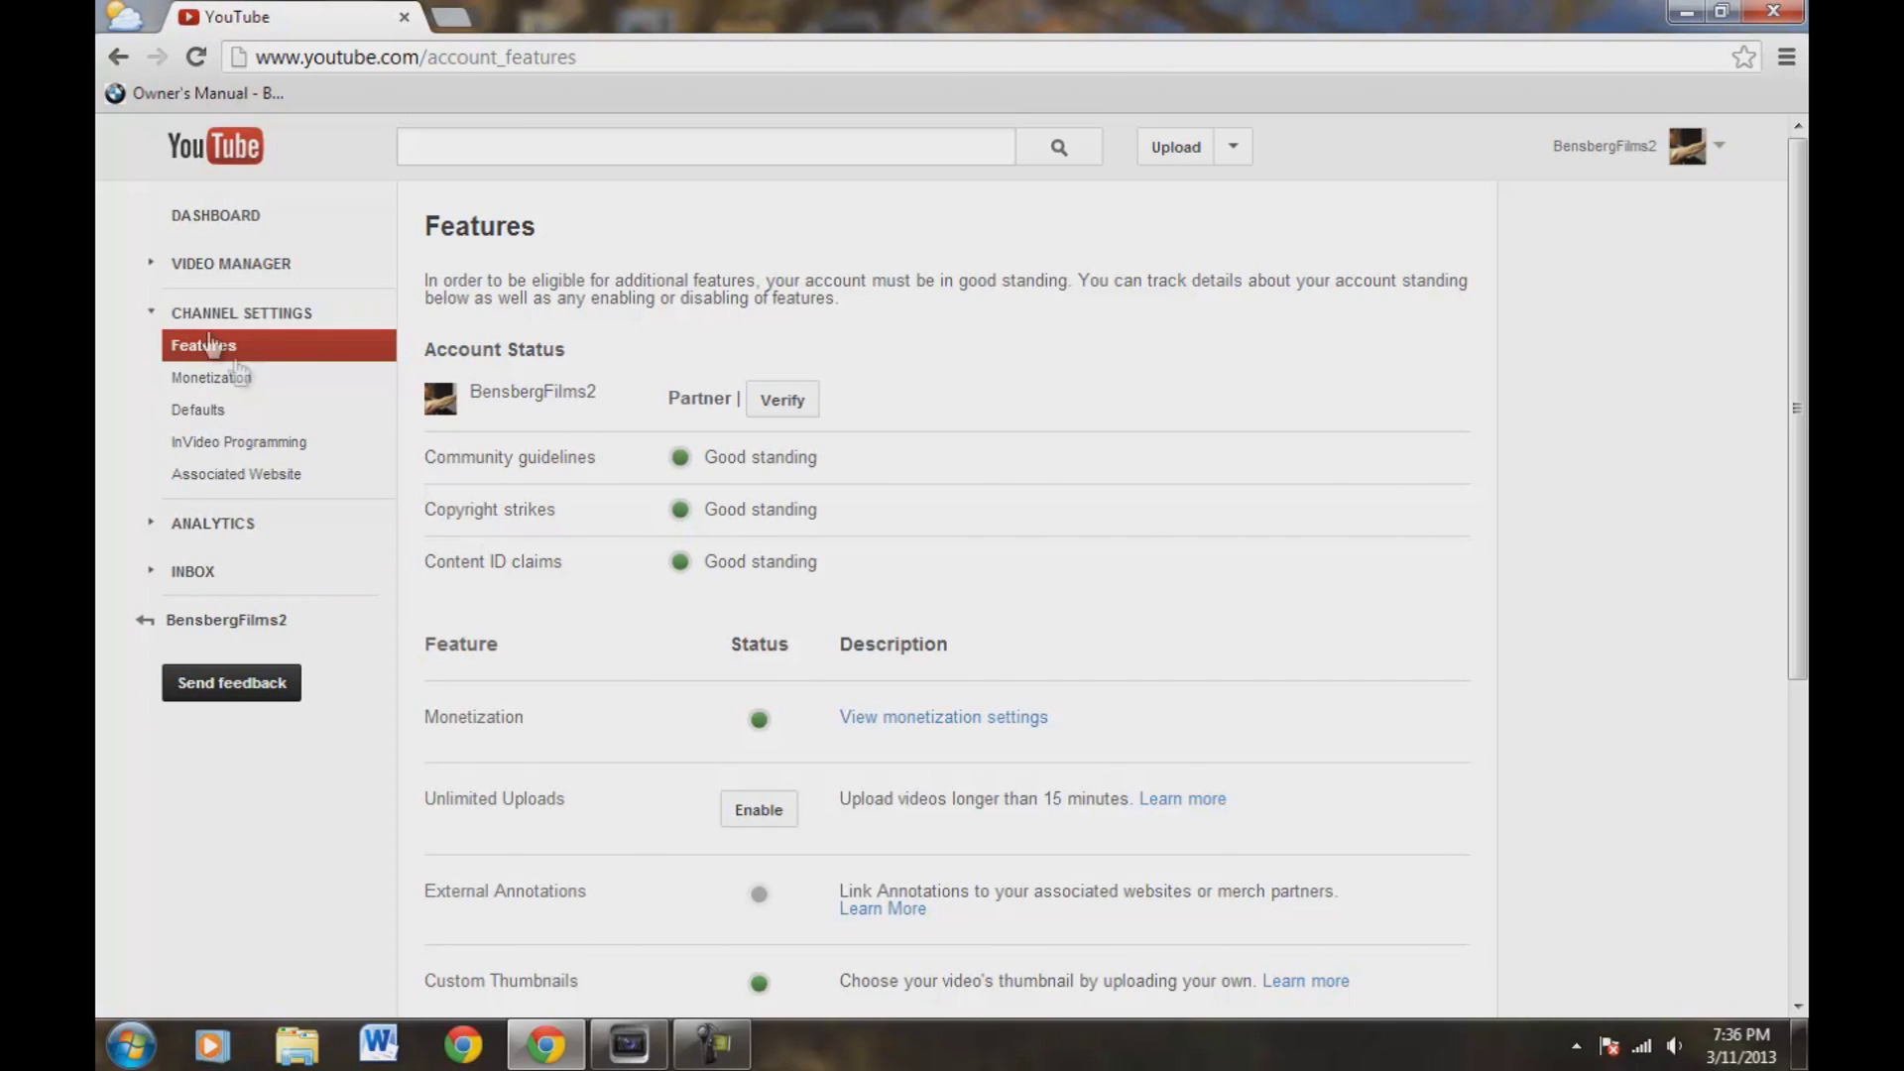
Step: Under Monetization, expand 'How will I be paid?' and start associating an AdSense account
left_click(209, 378)
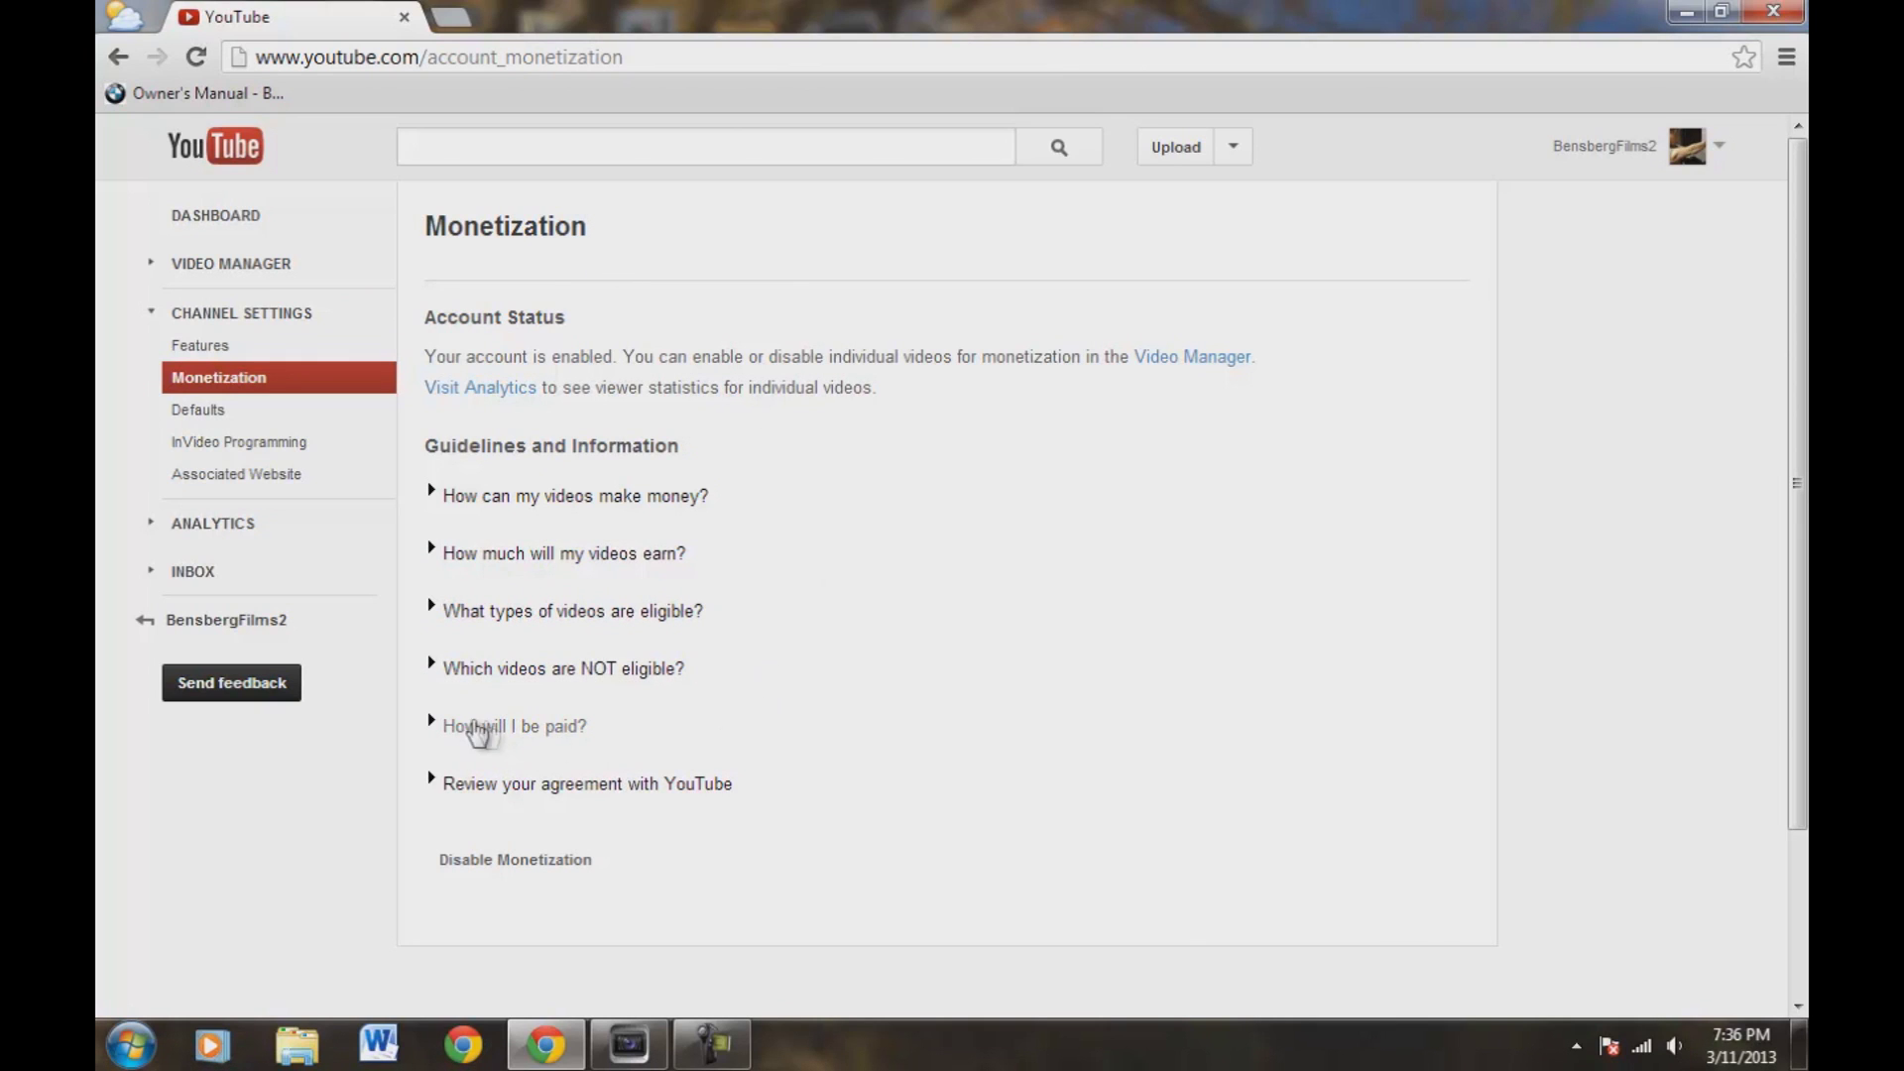
left_click(503, 742)
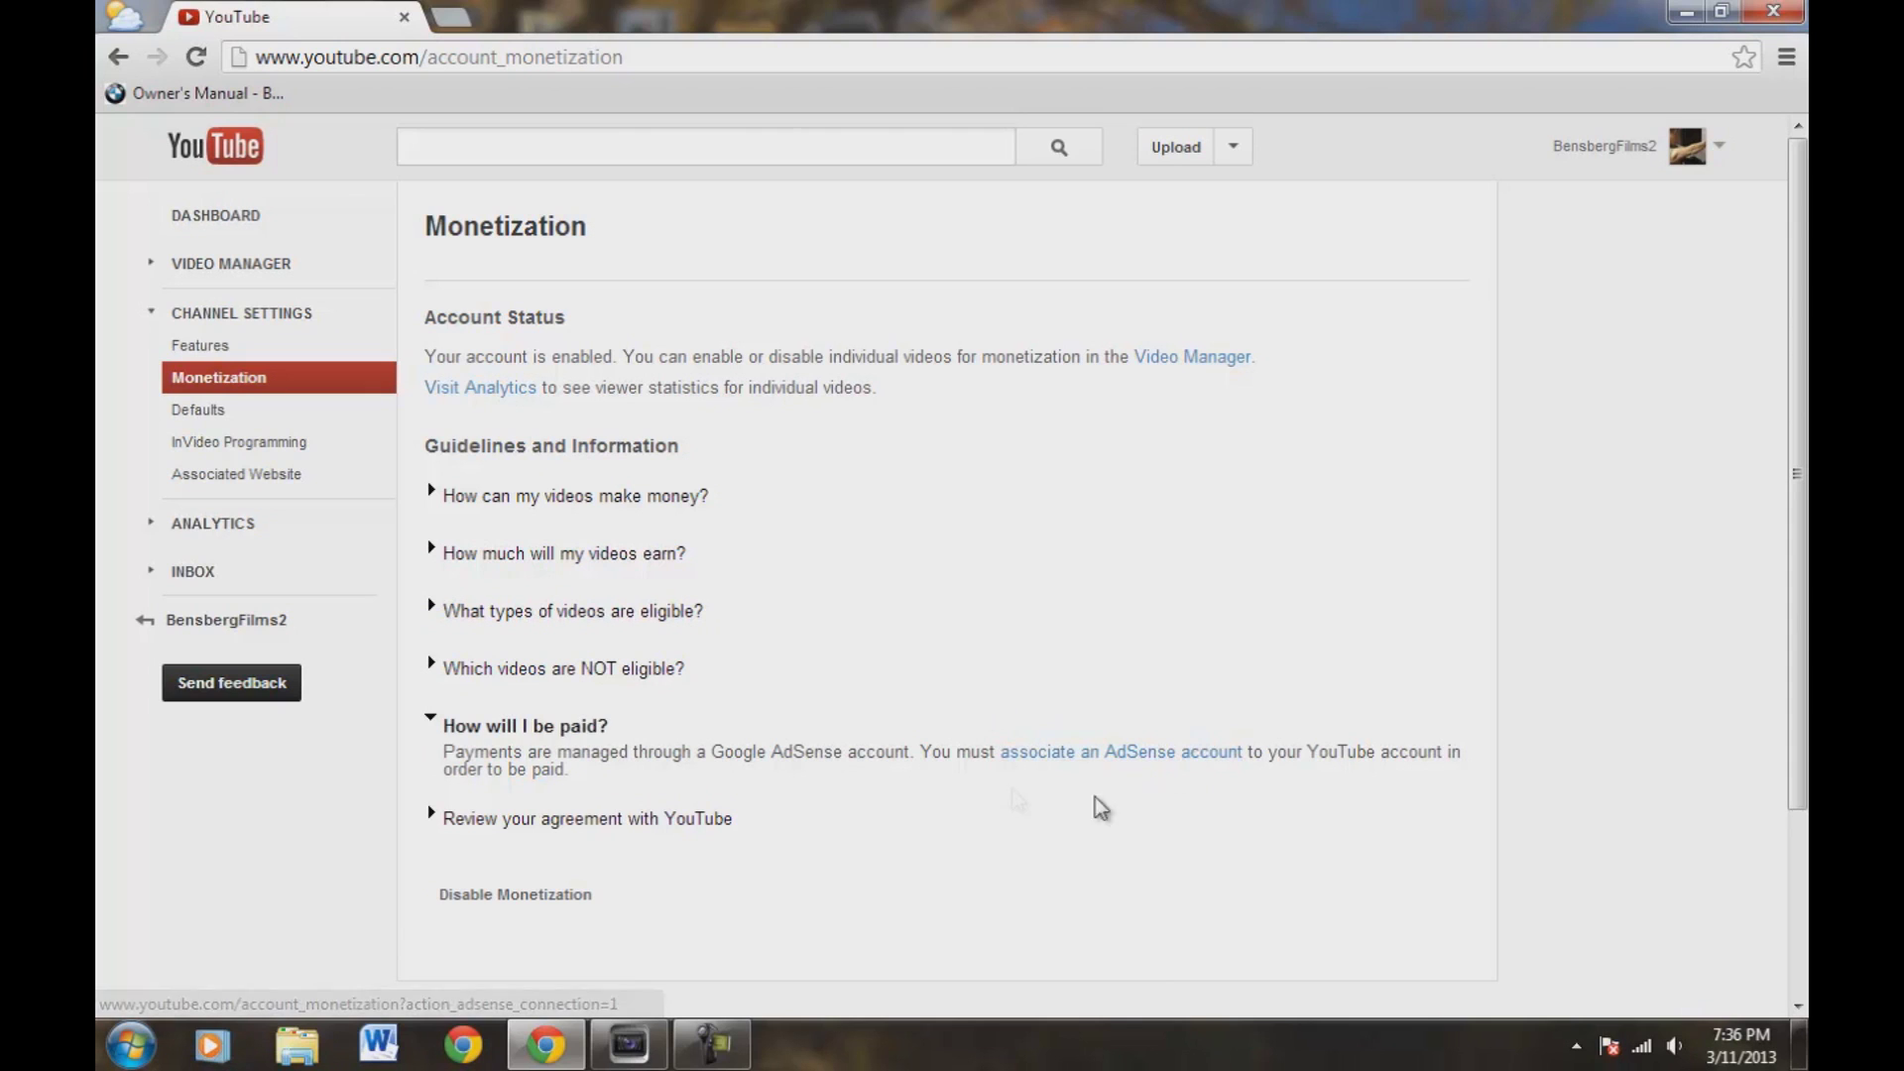
left_click(1085, 765)
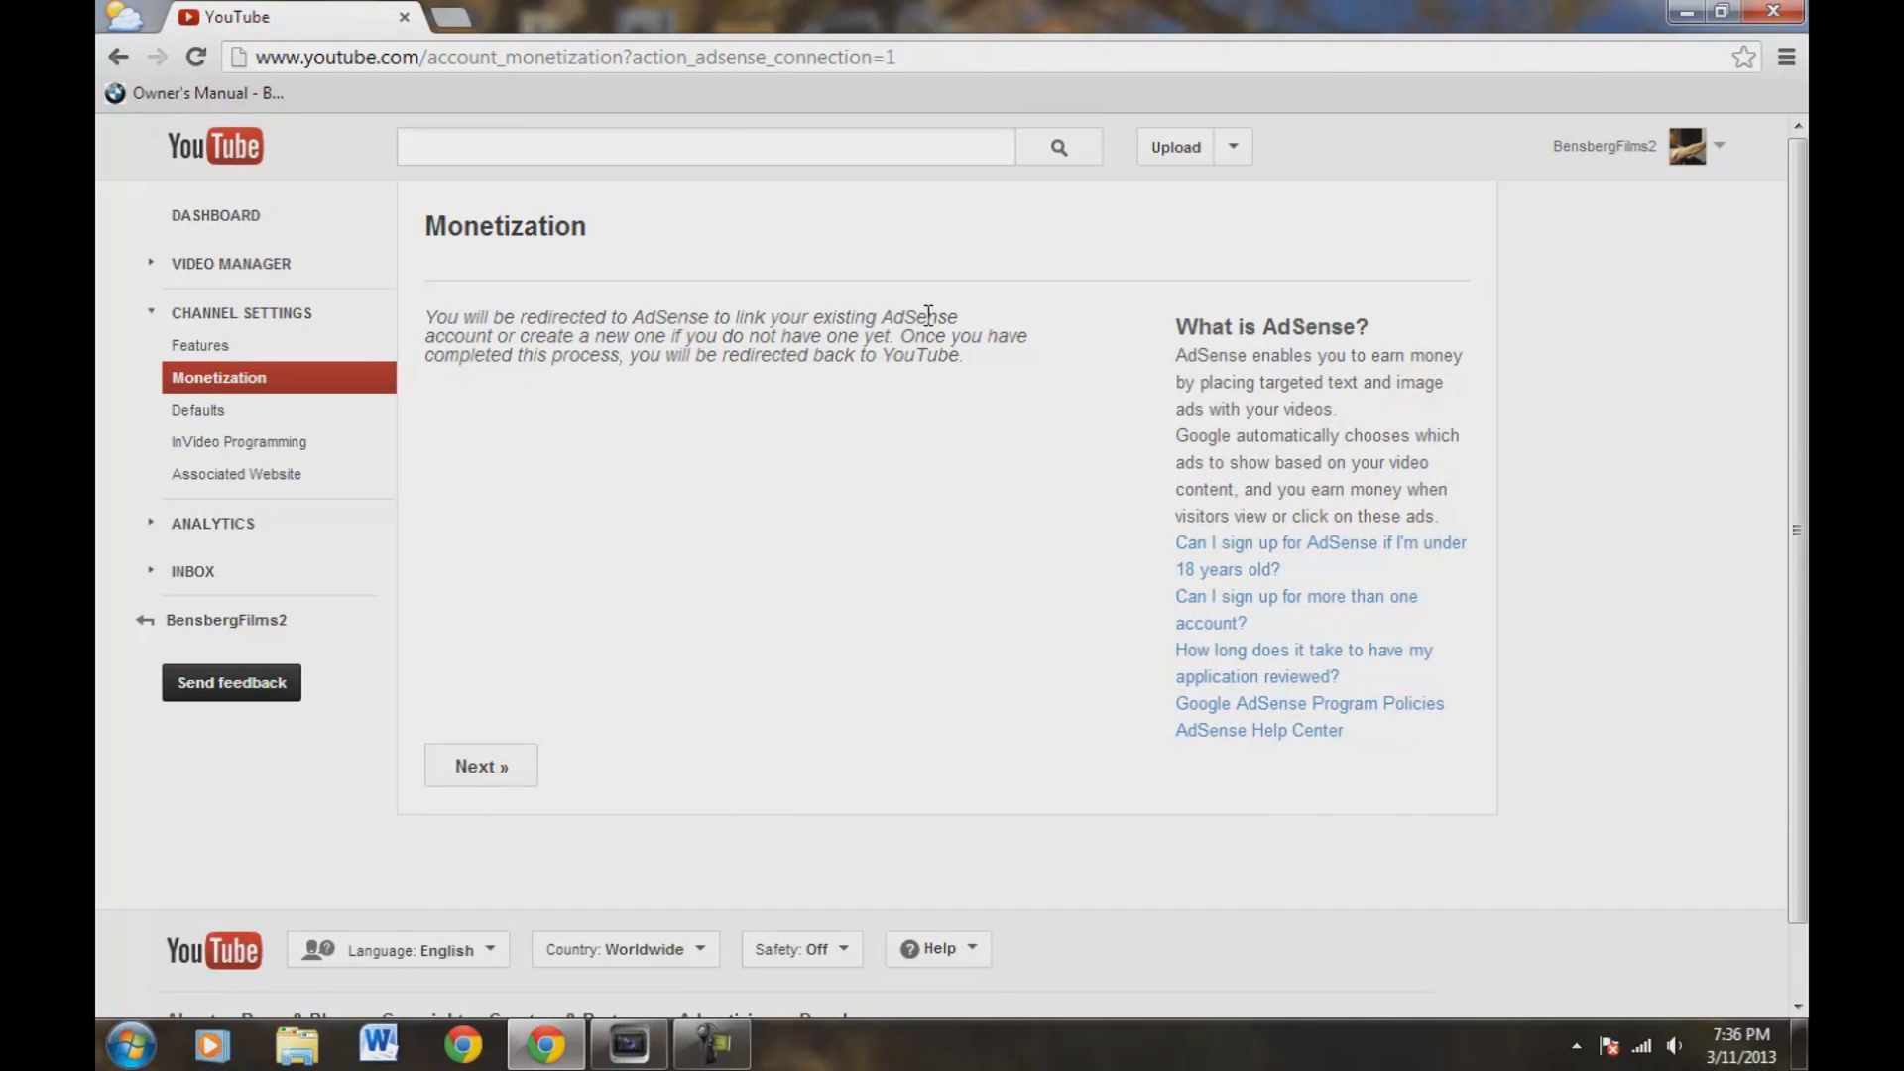
Step: Continue to AdSense signup and opt to sign in with a different, existing Google account
left_click(480, 770)
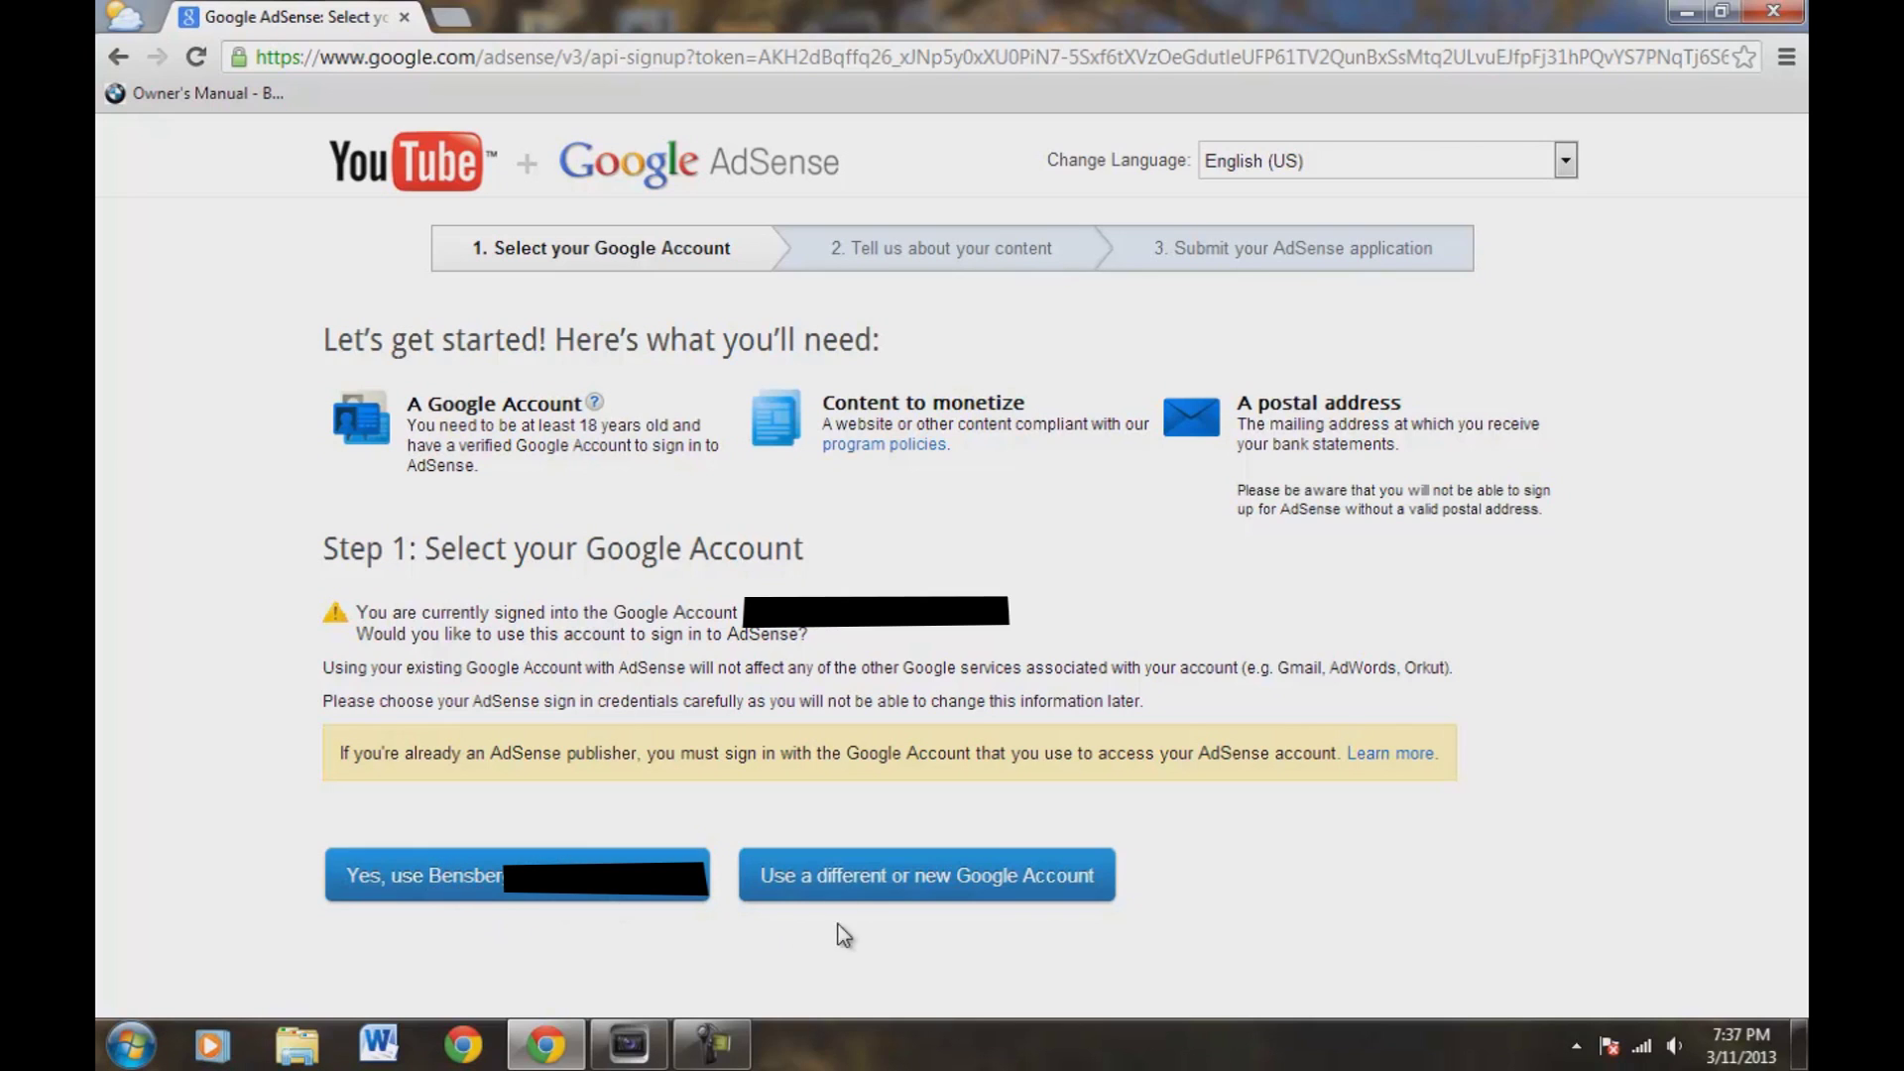
left_click(918, 885)
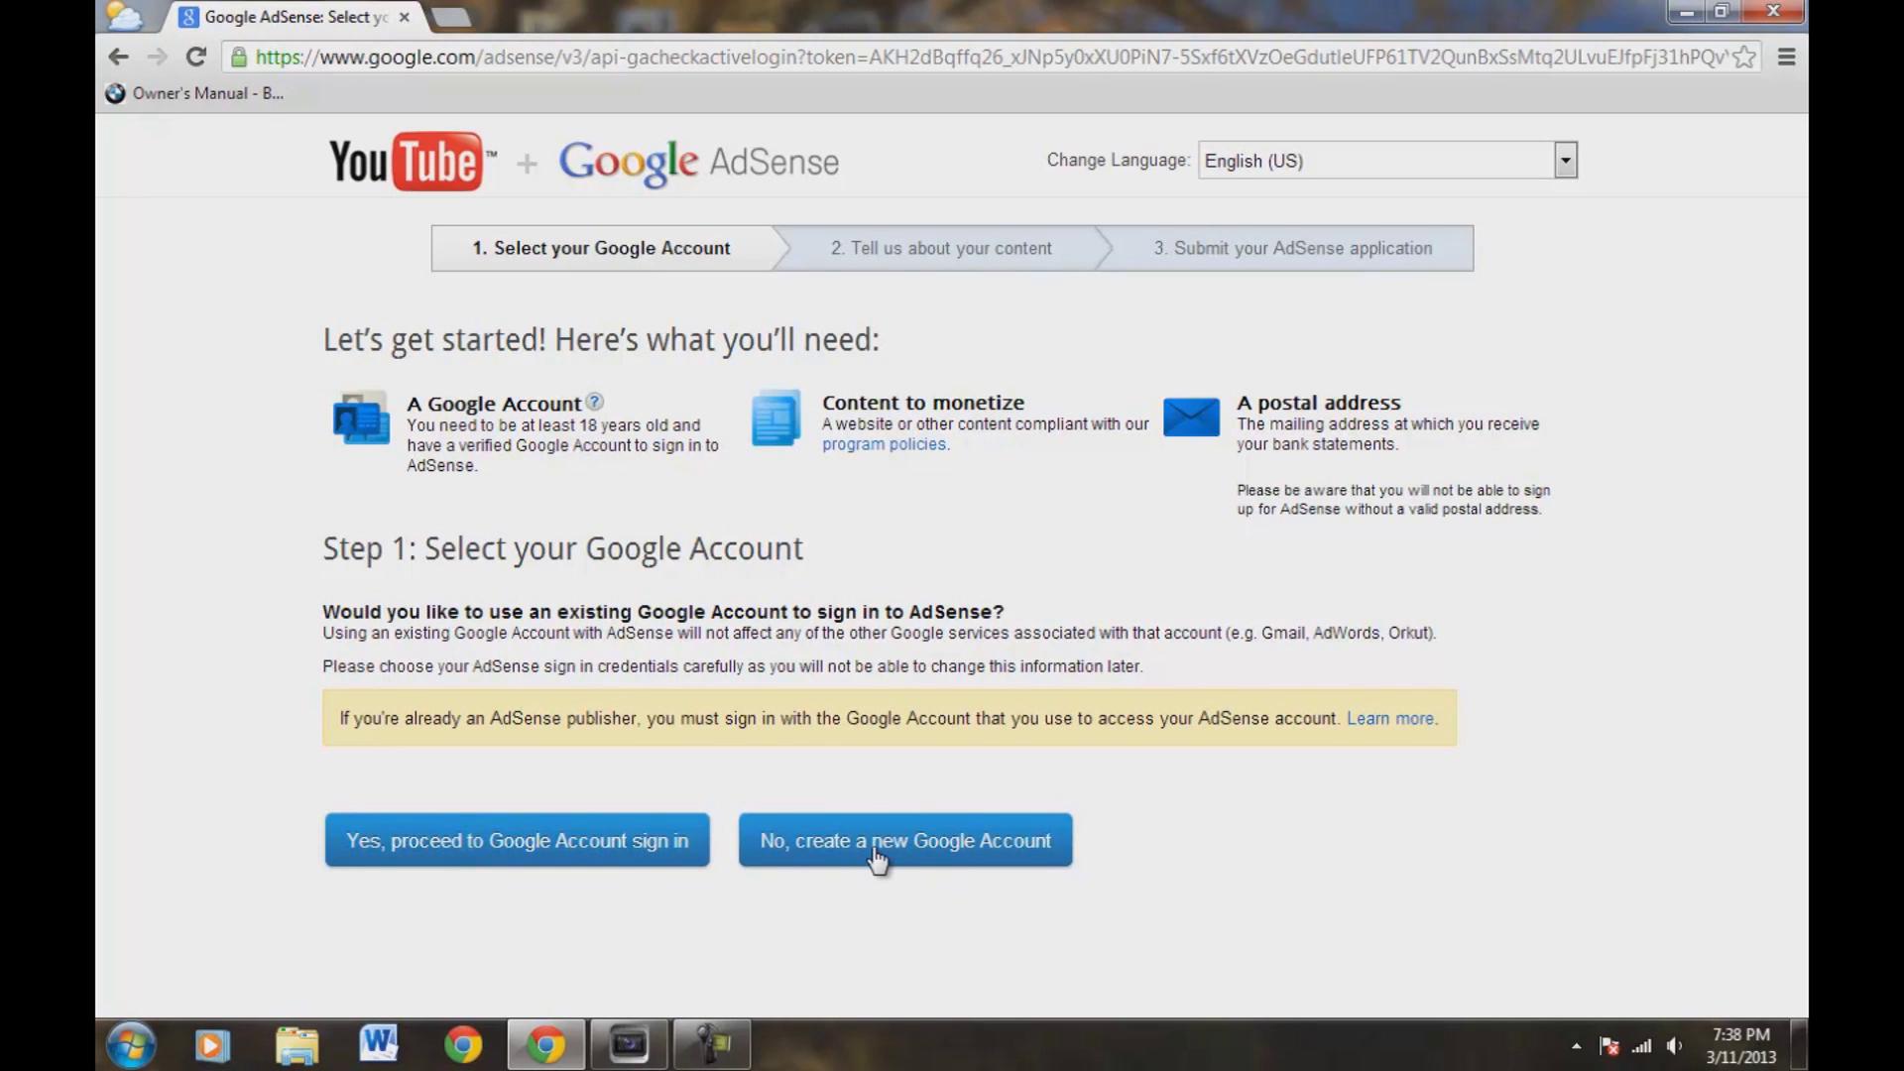
left_click(495, 843)
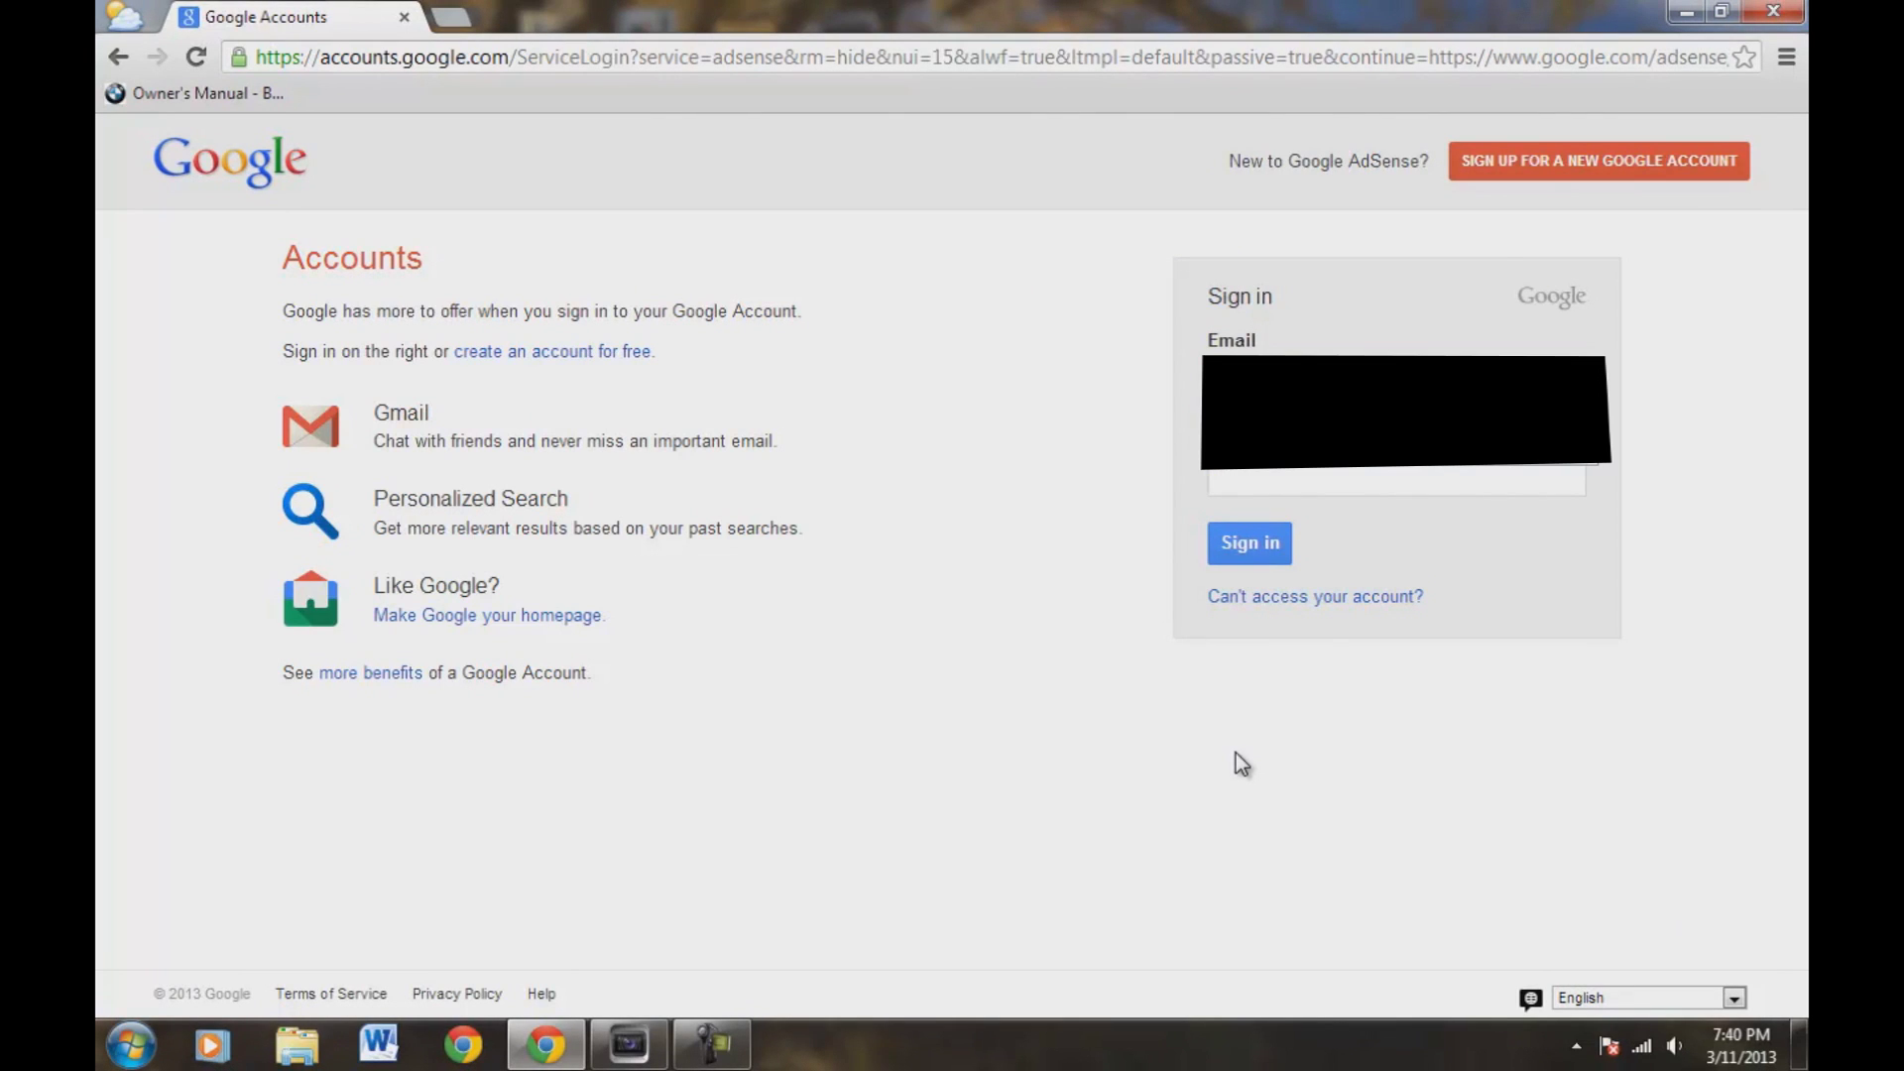
Step: Sign in to the existing AdSense Google account to reach the YouTube content details step
key("Tab")
type("•••••••••••••••")
key("Return")
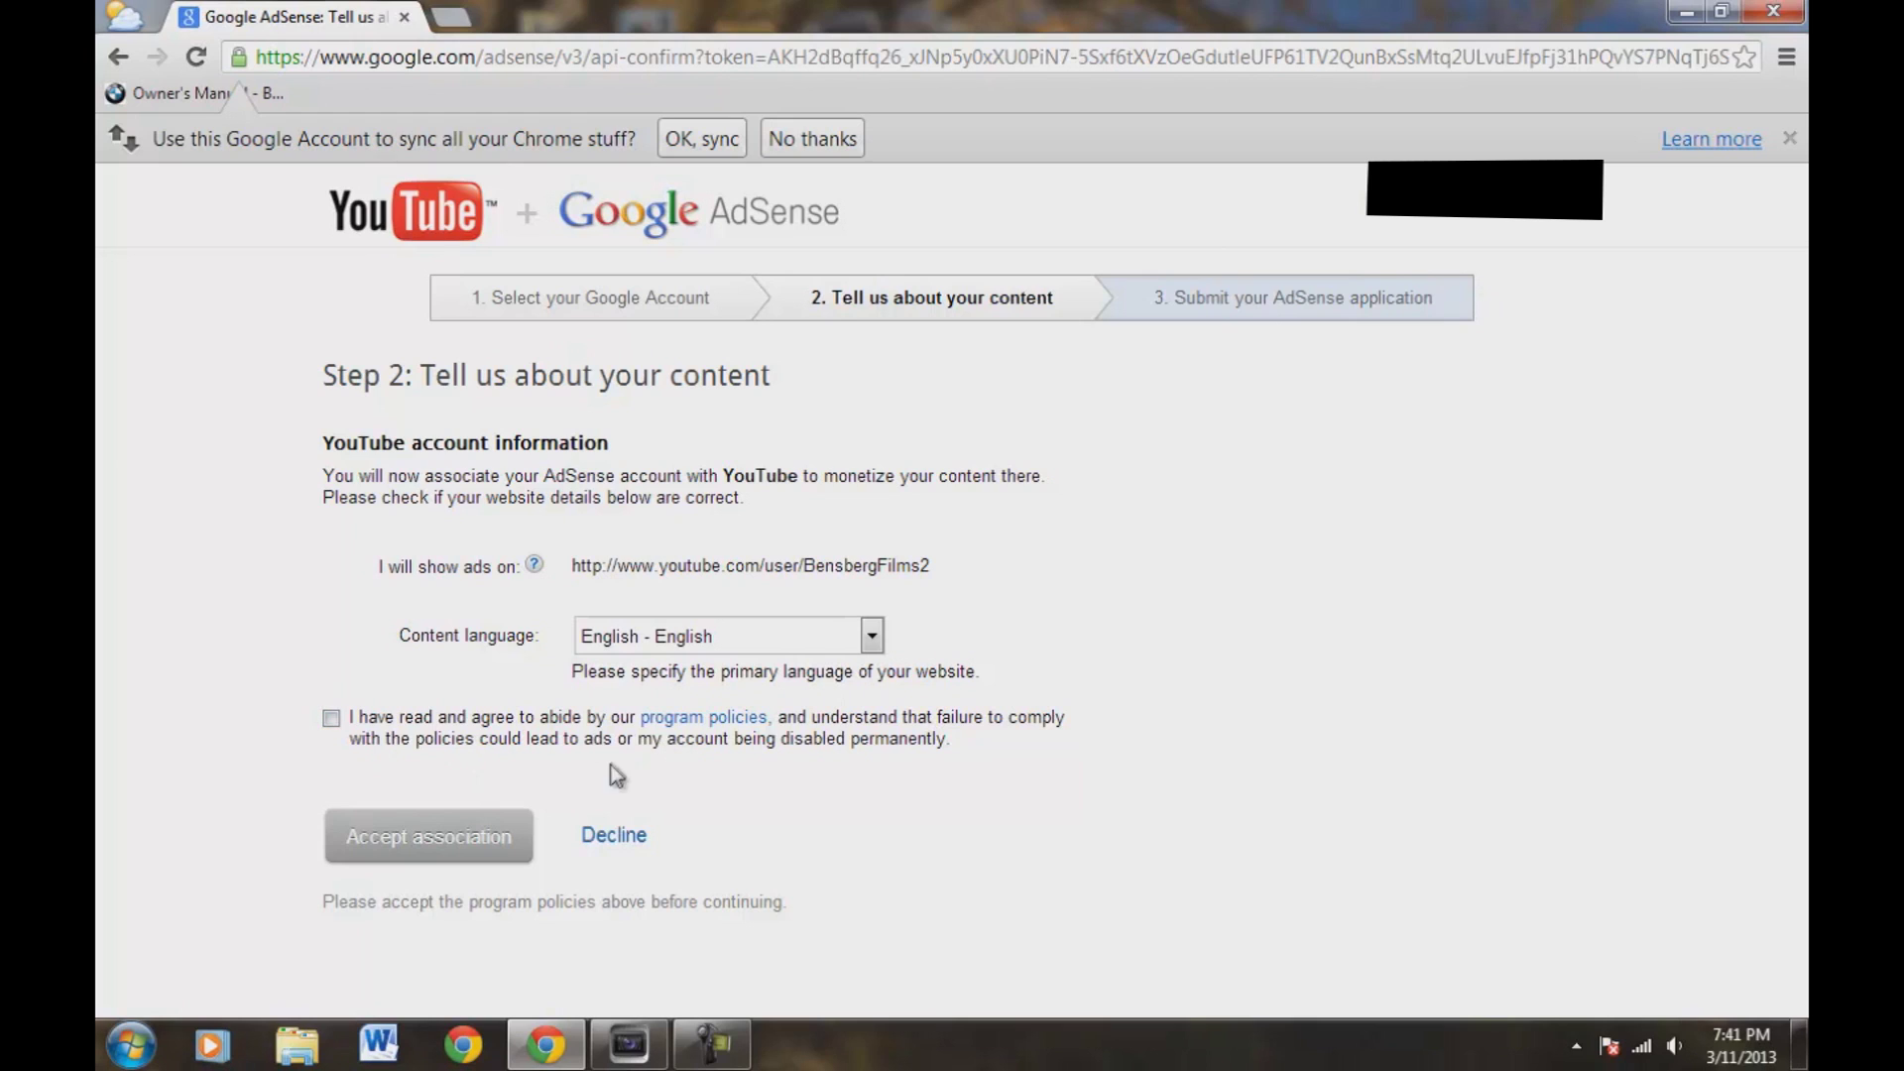
Step: Agree to the AdSense program policies and accept the channel association
left_click(329, 721)
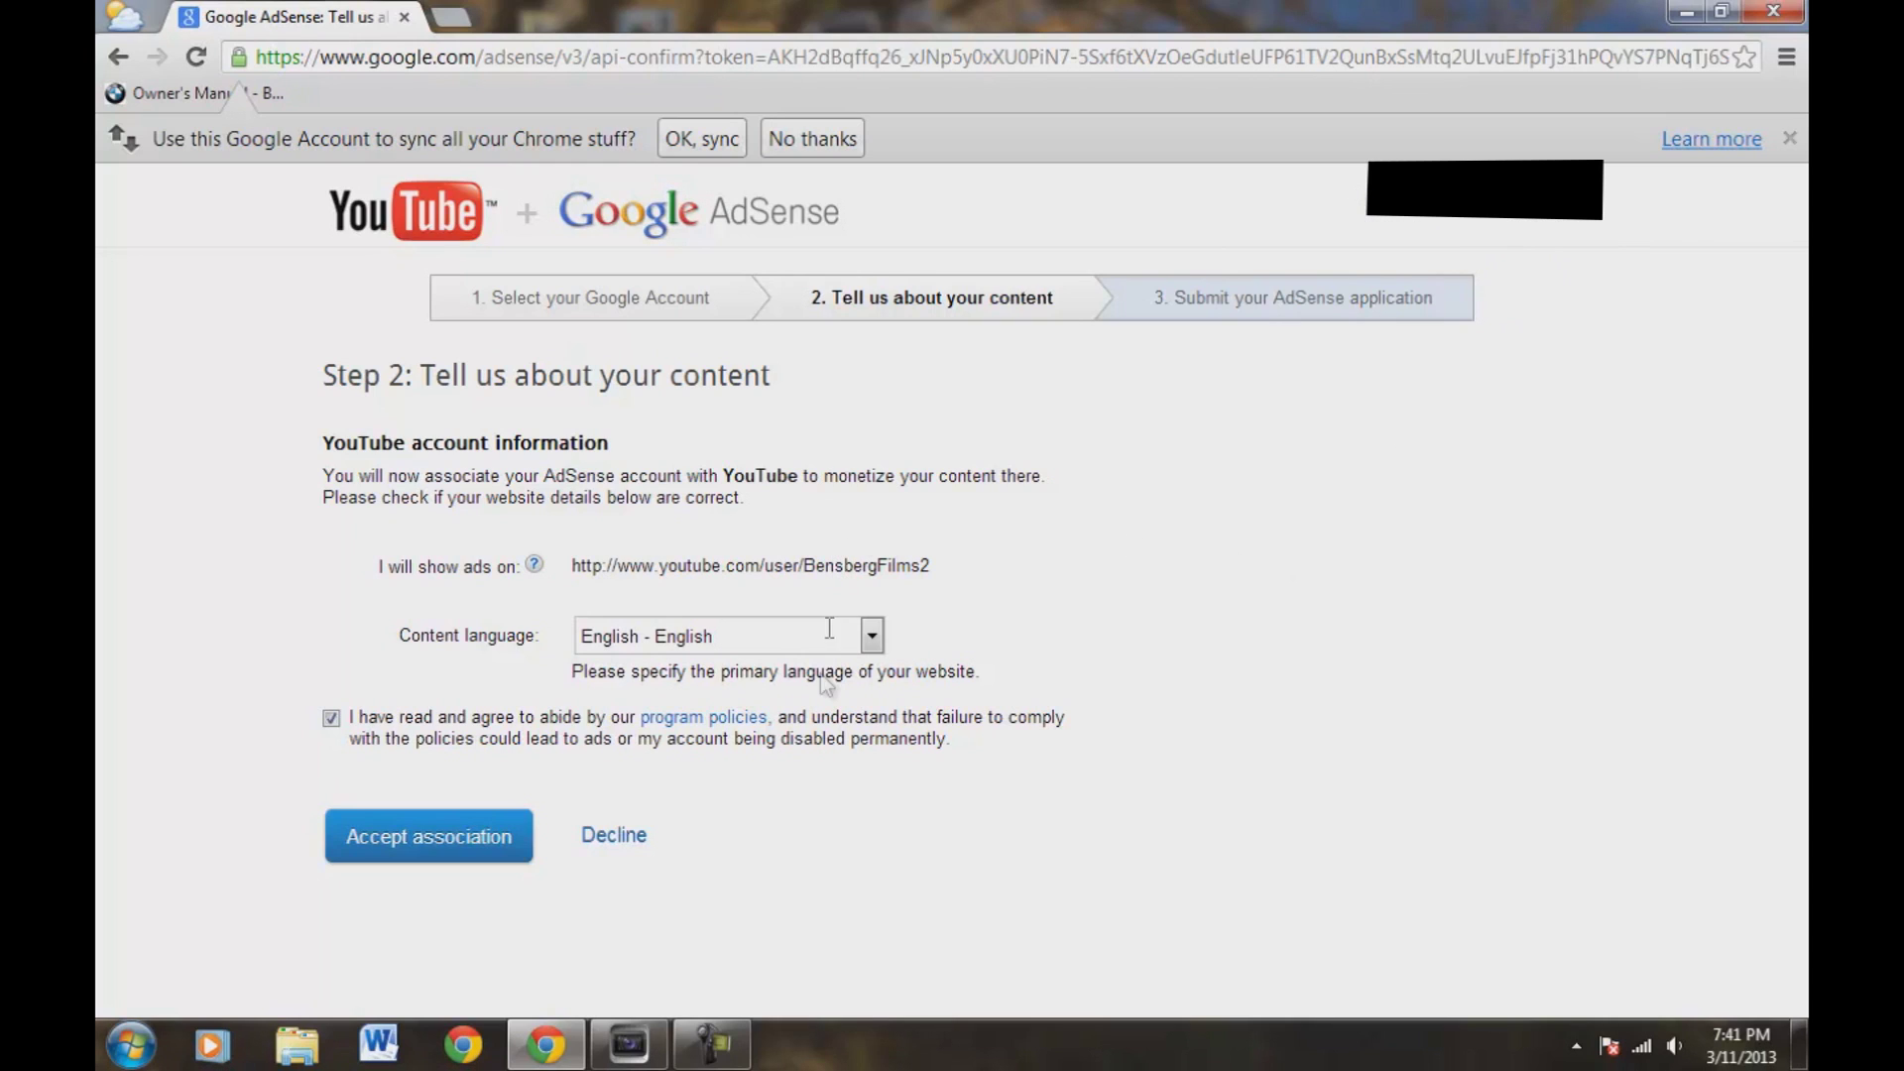
left_click(415, 850)
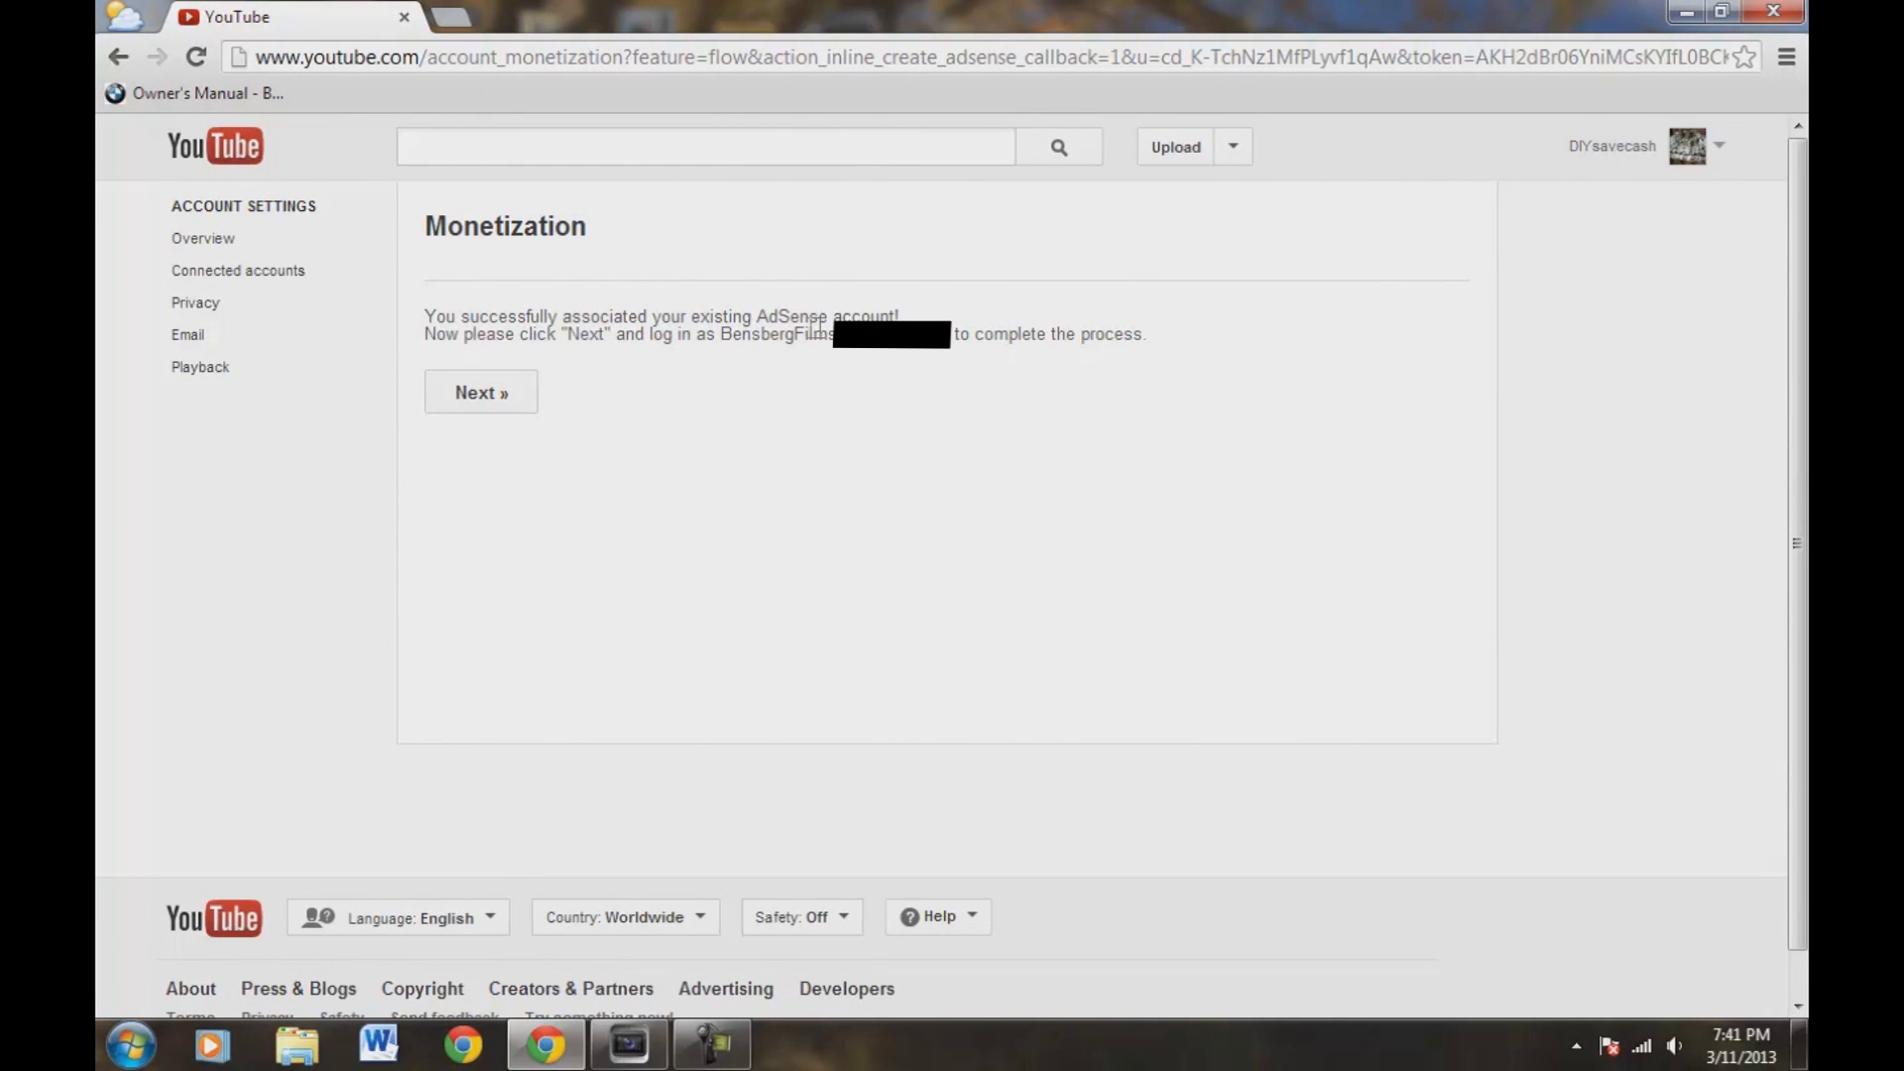
Step: Finish the association and view monetization settings, which show the AdSense account approved
left_click(480, 399)
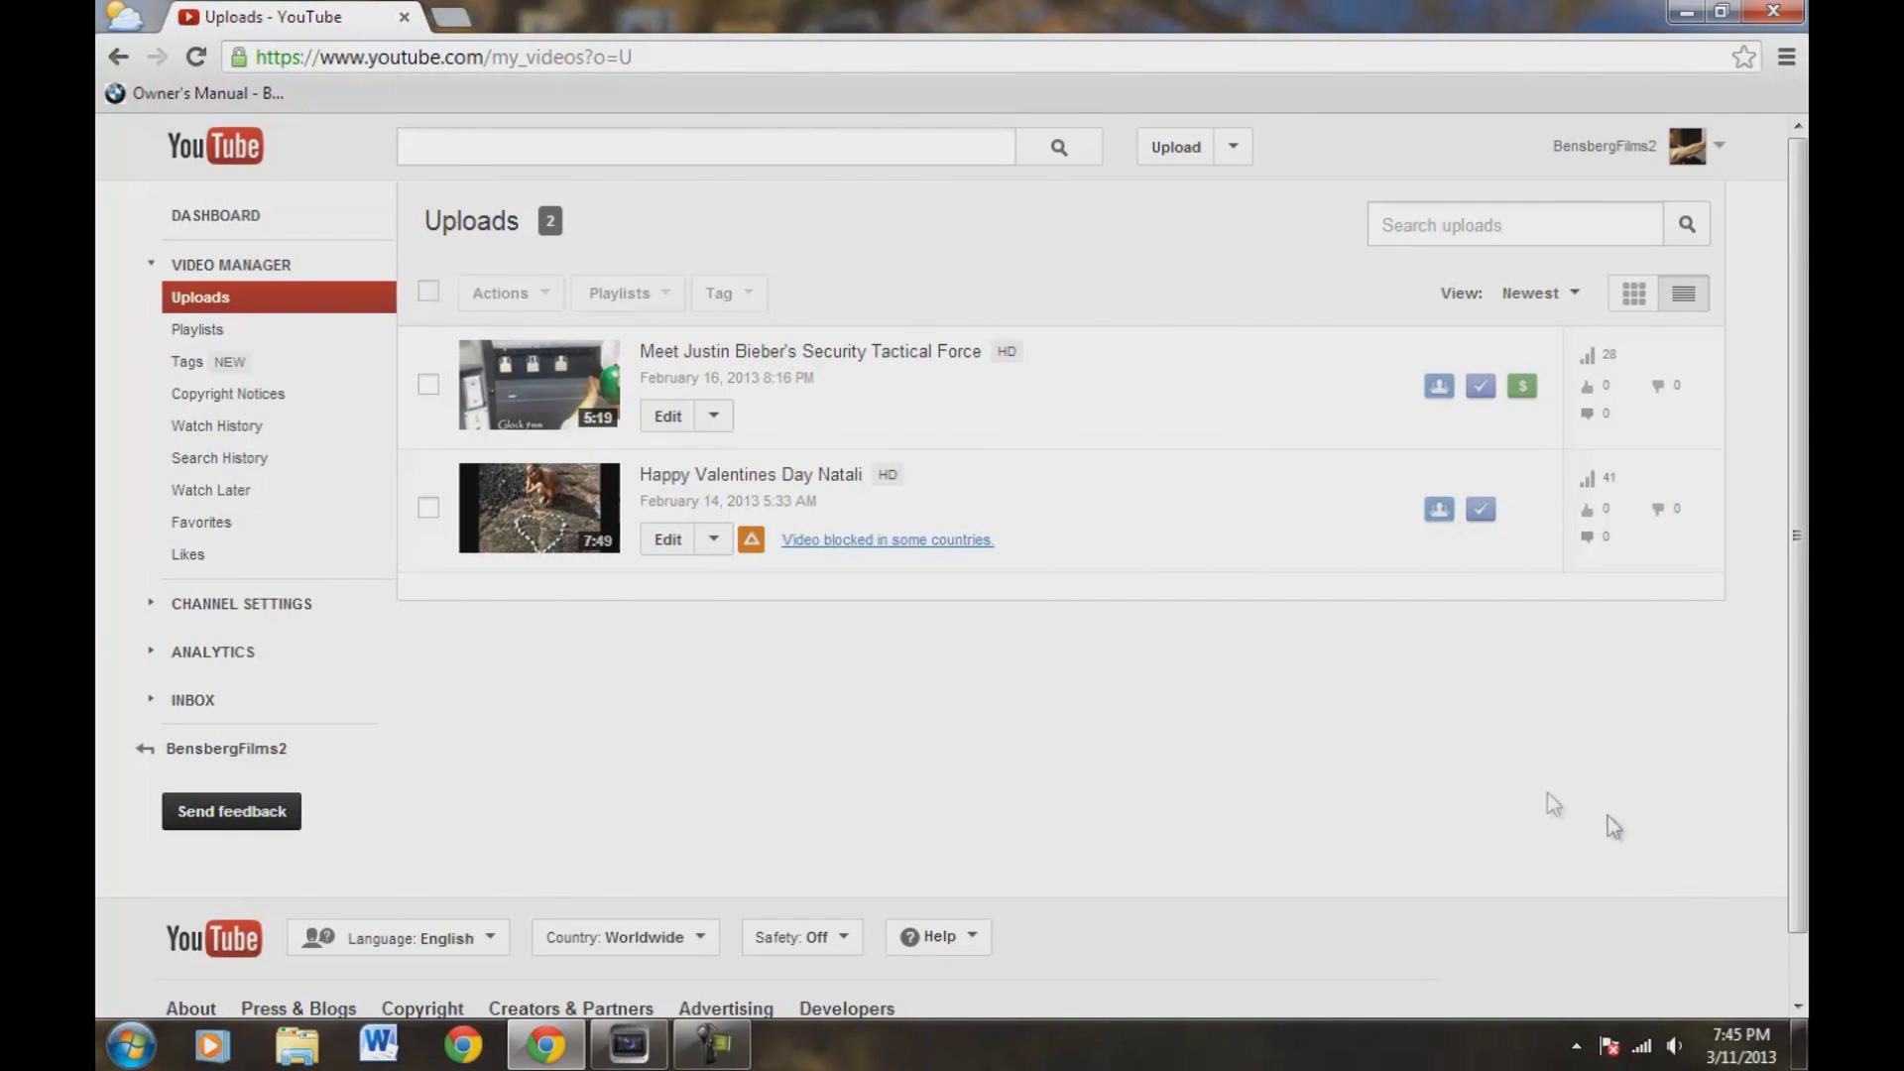
left_click(197, 606)
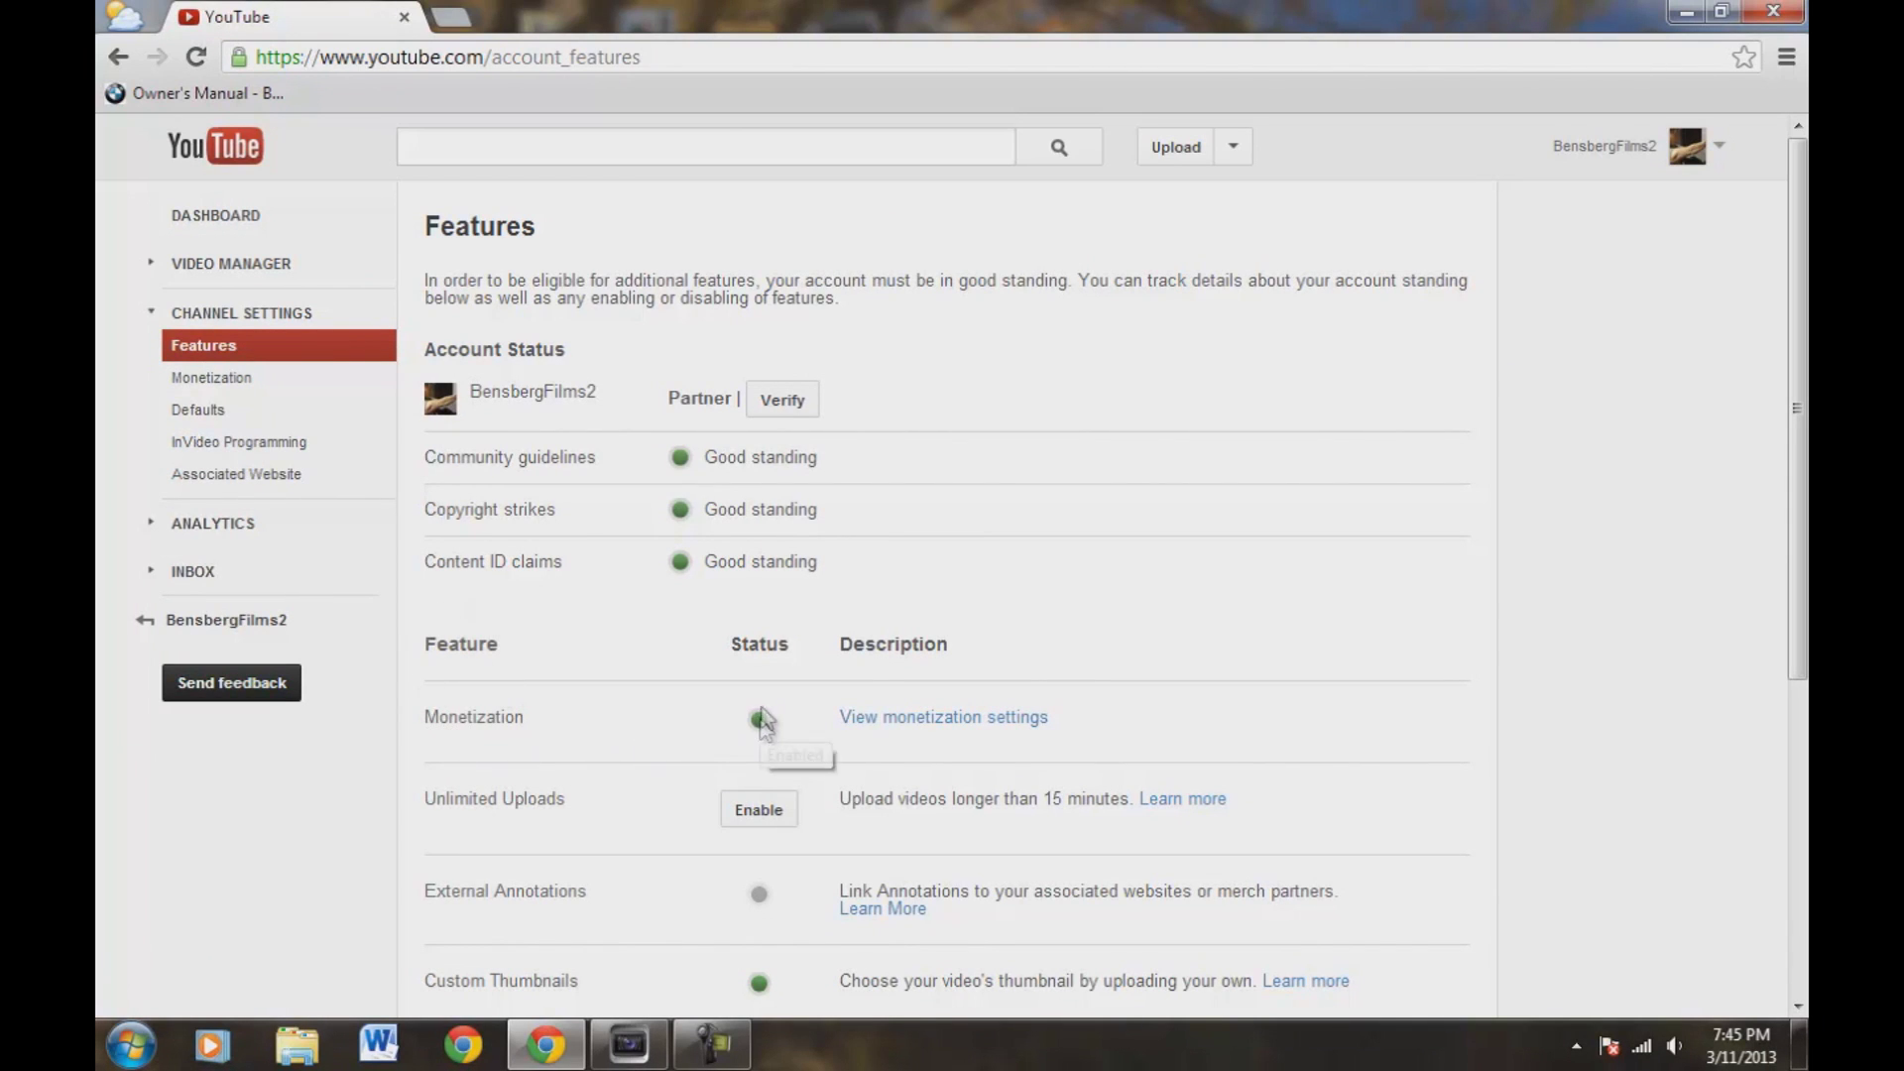
left_click(903, 719)
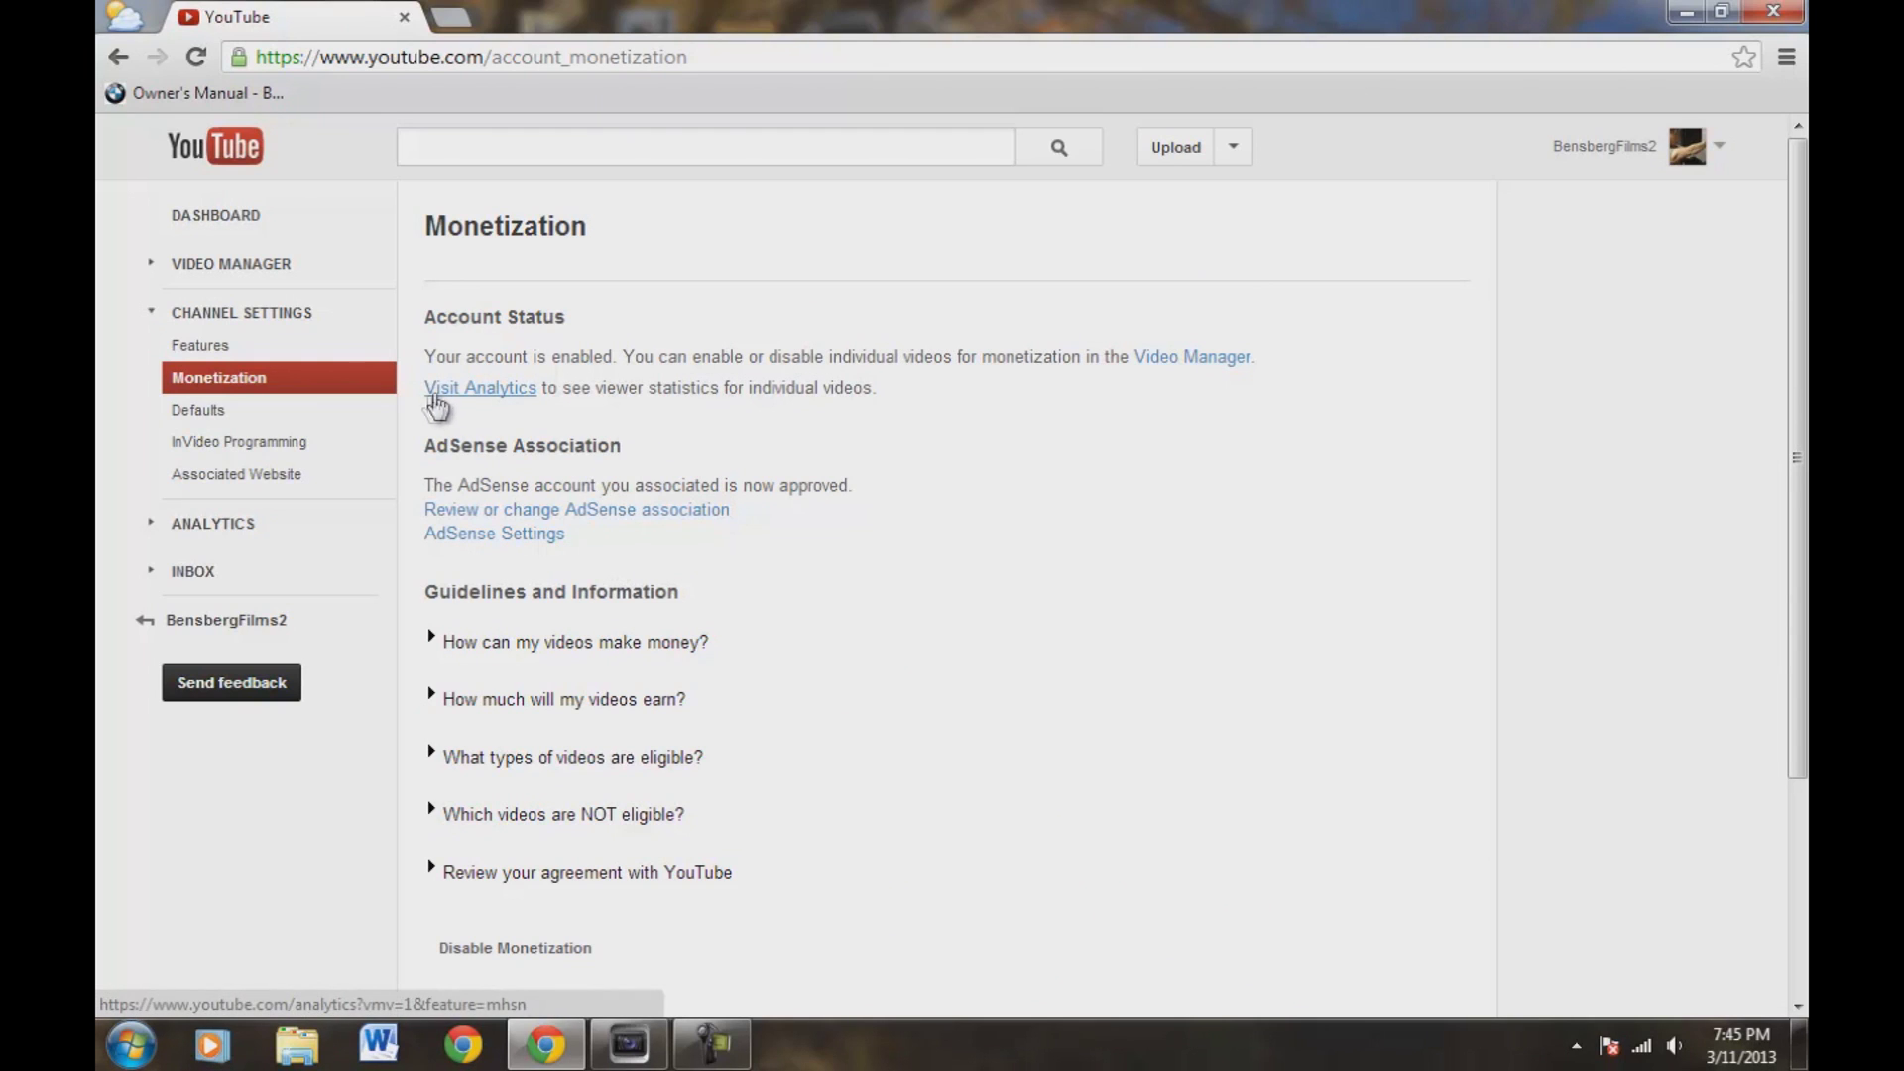
scroll(491, 811, "down", 2)
scroll(492, 829, "down", 1)
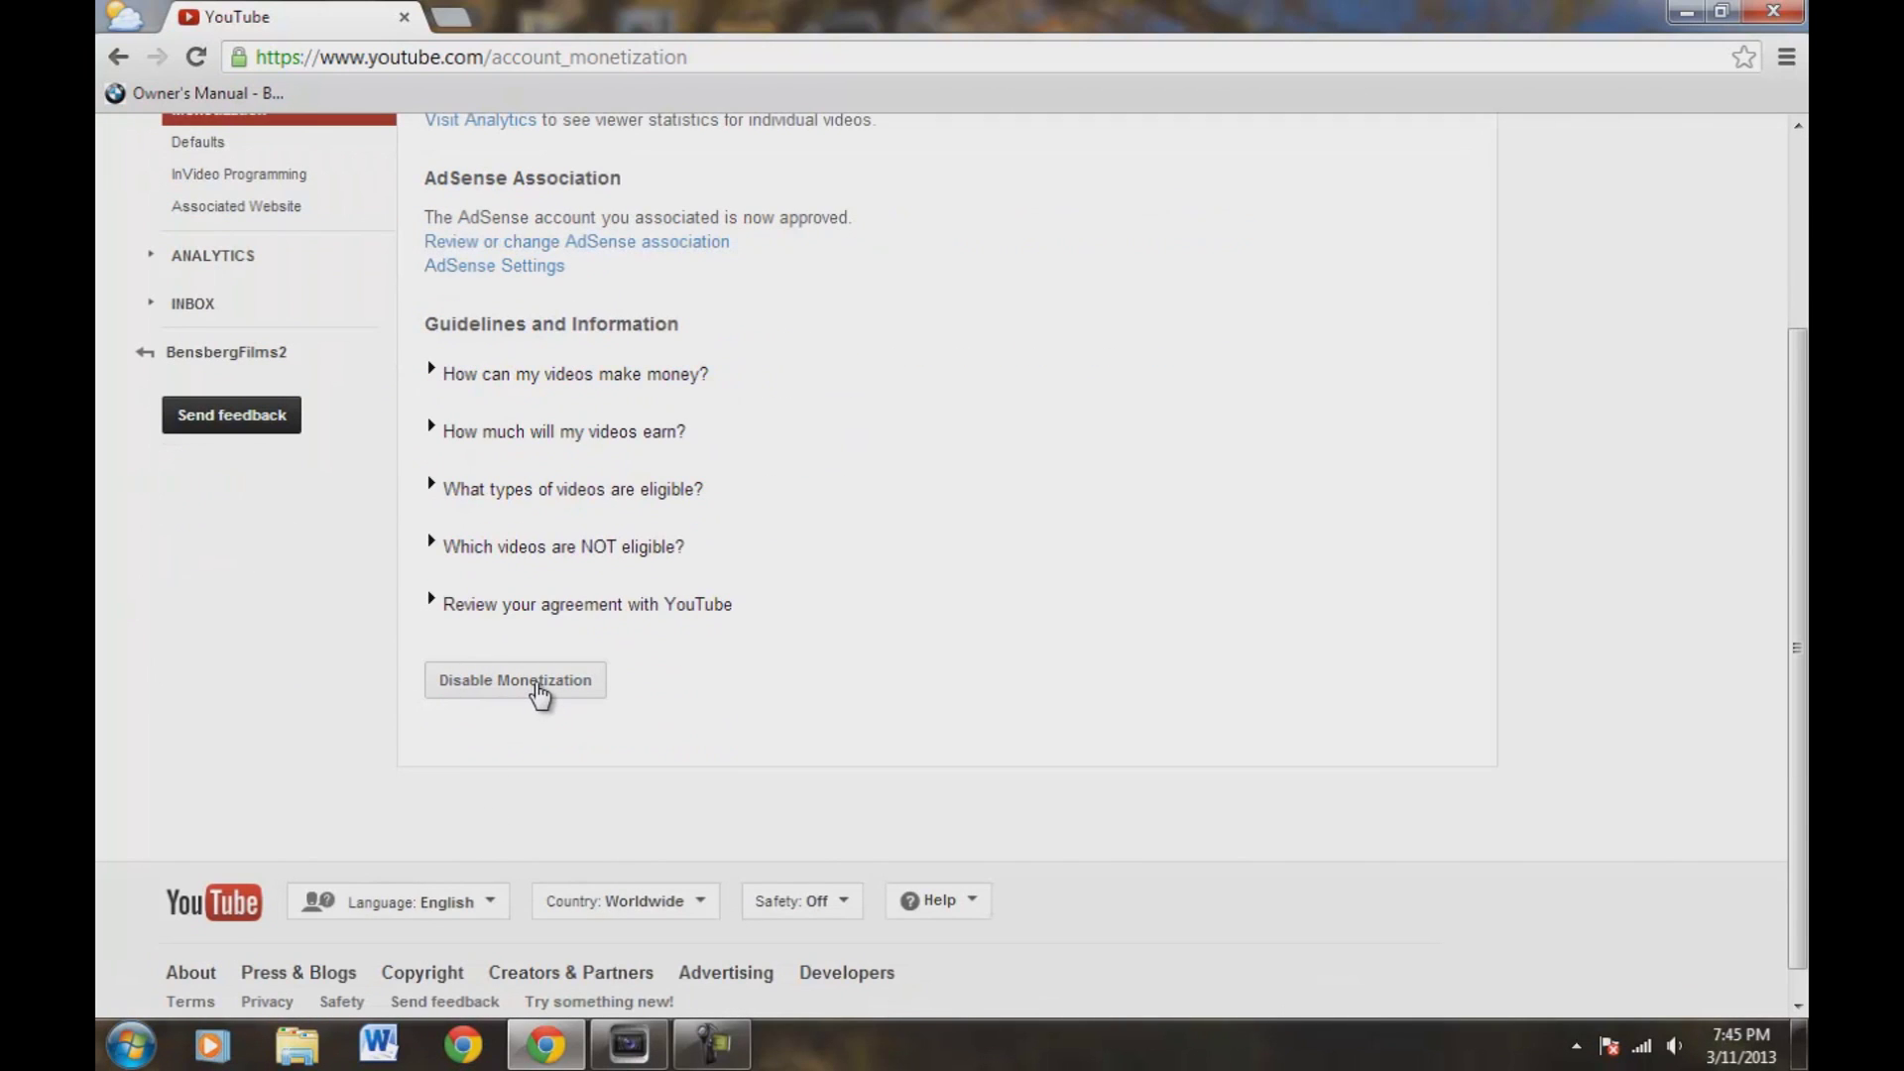
scroll(540, 696, "up", 3)
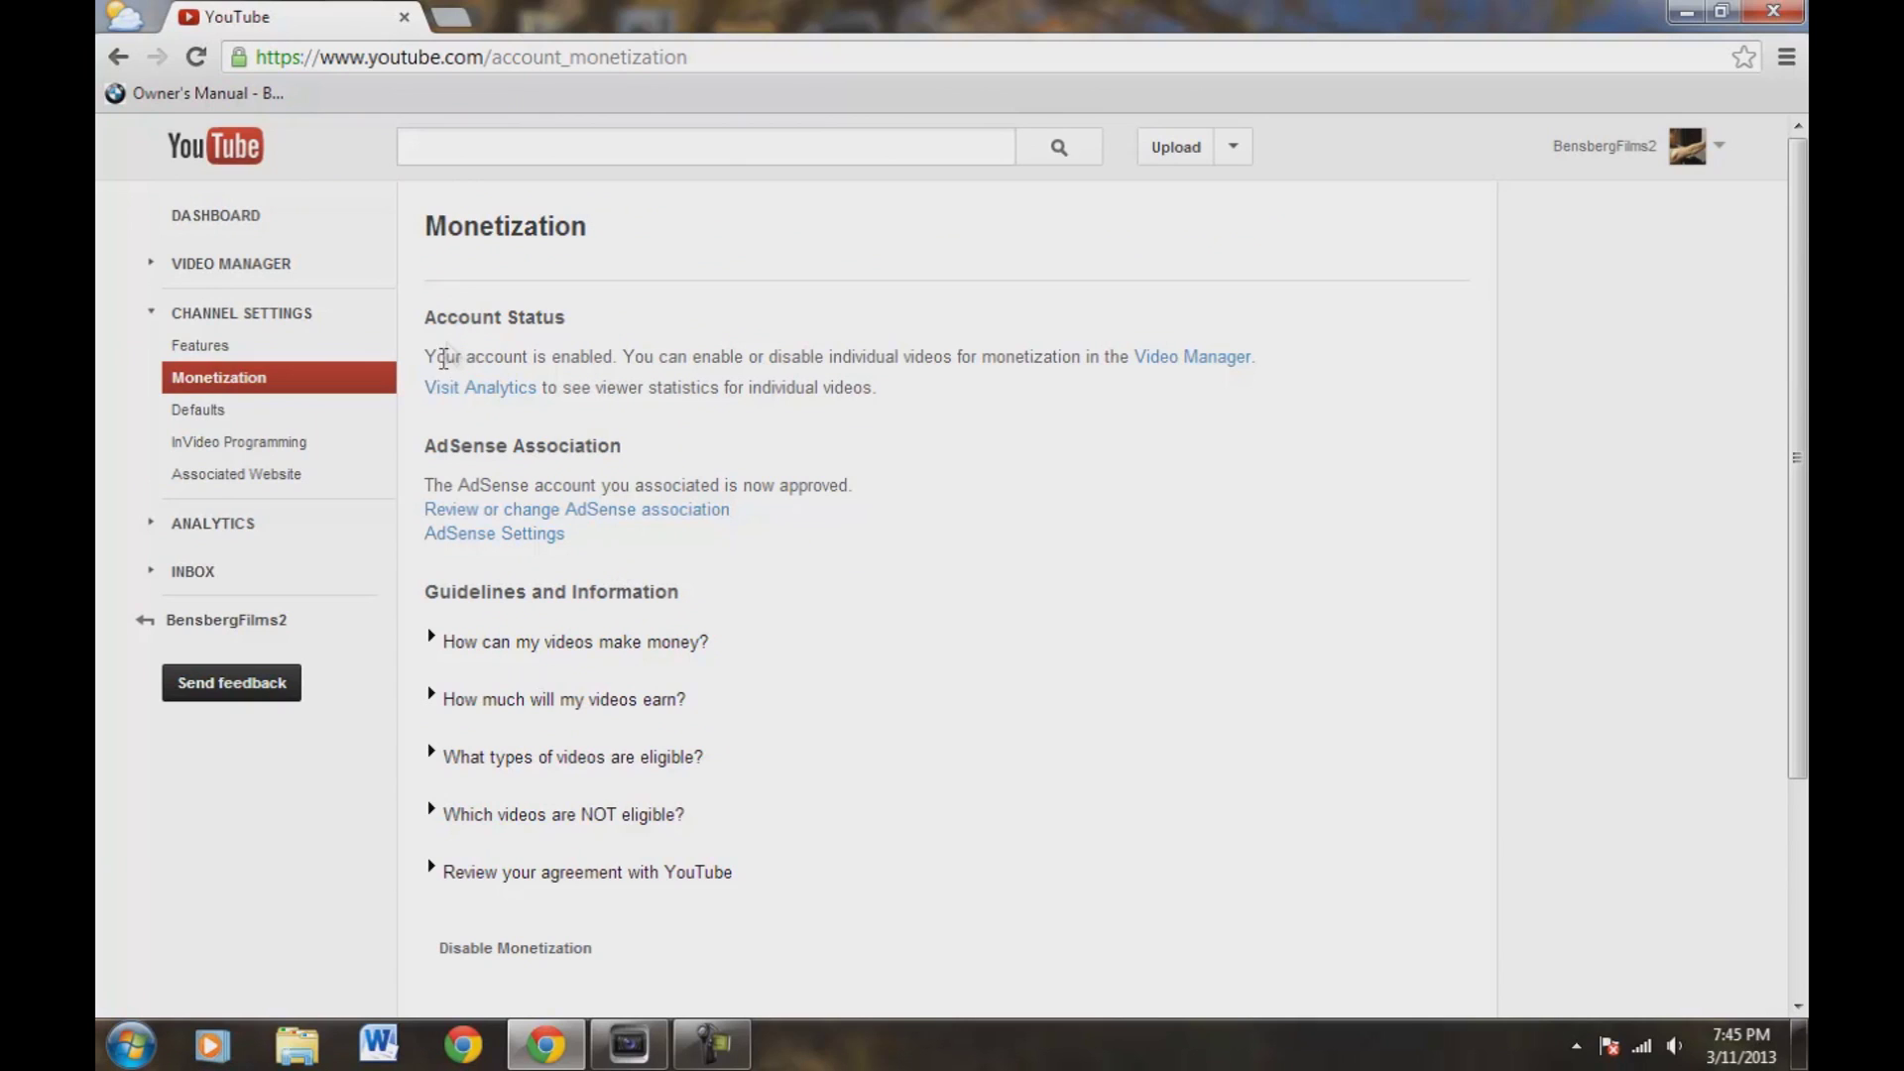